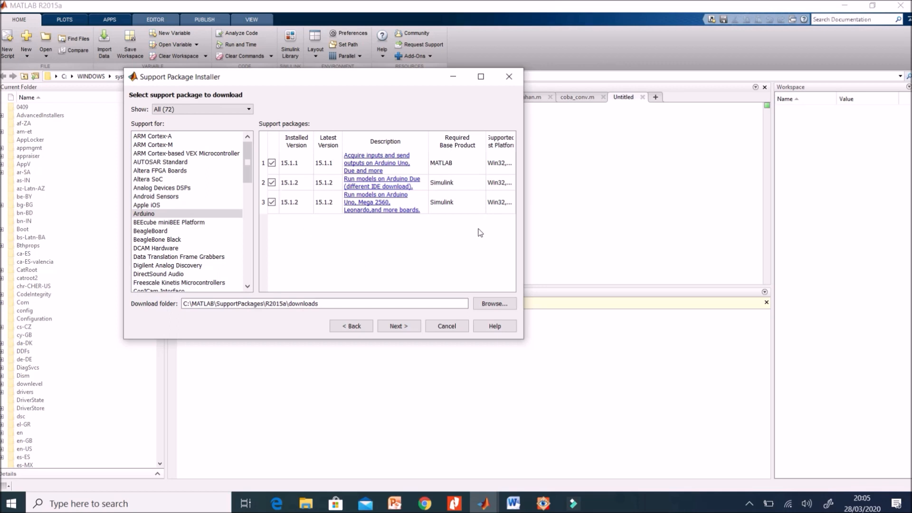
# Step: Reopen the hardware support package installer, choose Install from Internet, view the Arduino support packages, and cancel without installing
pyautogui.click(446, 326)
pyautogui.click(414, 57)
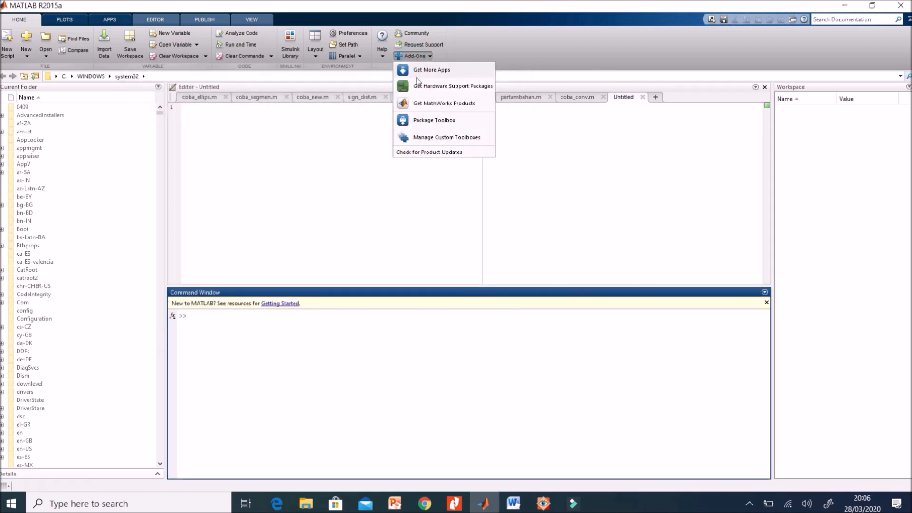
pyautogui.click(428, 86)
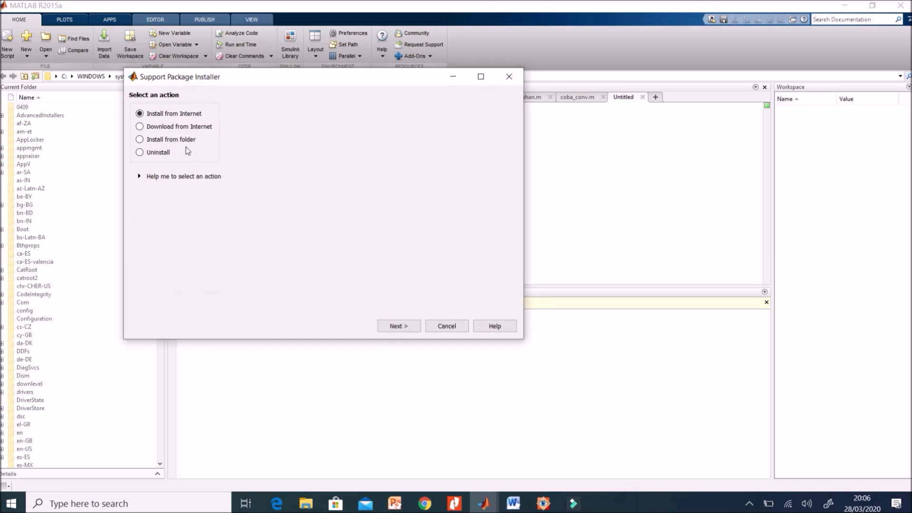
pyautogui.click(180, 138)
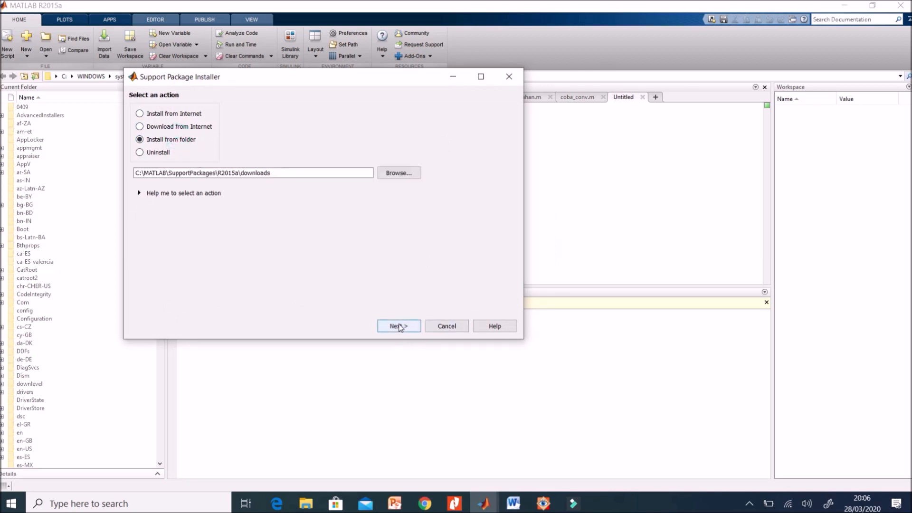
pyautogui.click(189, 115)
pyautogui.click(396, 326)
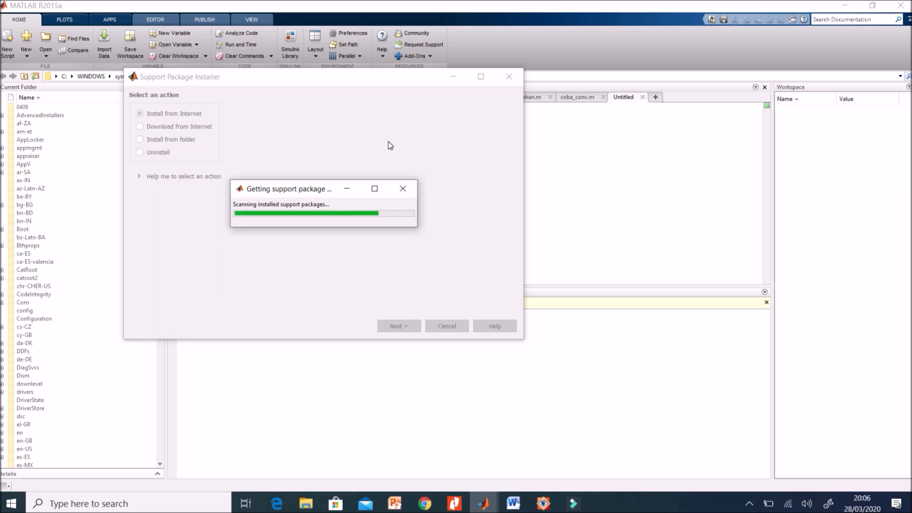
pyautogui.click(176, 213)
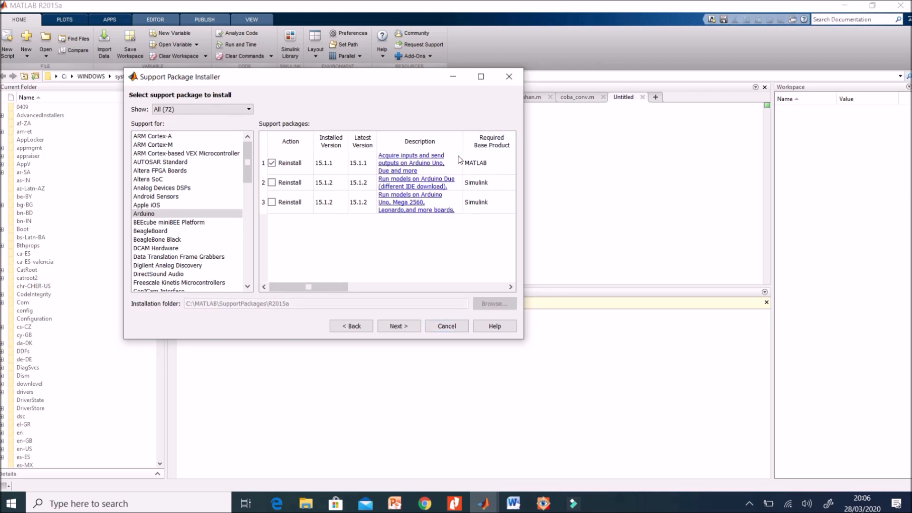
pyautogui.click(447, 326)
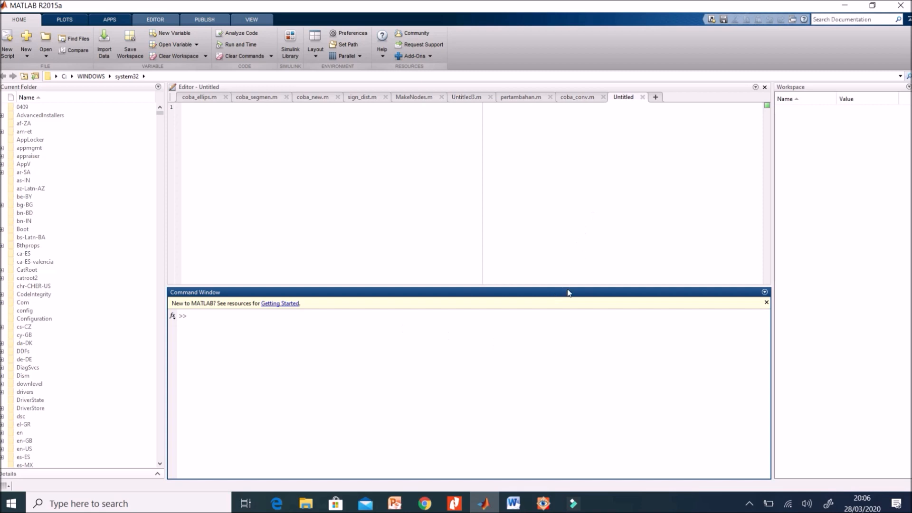
# Step: Enlarge the Command Window and run the simulink command to open the Simulink Library Browser
pyautogui.moveTo(569, 287); pyautogui.dragTo(555, 149)
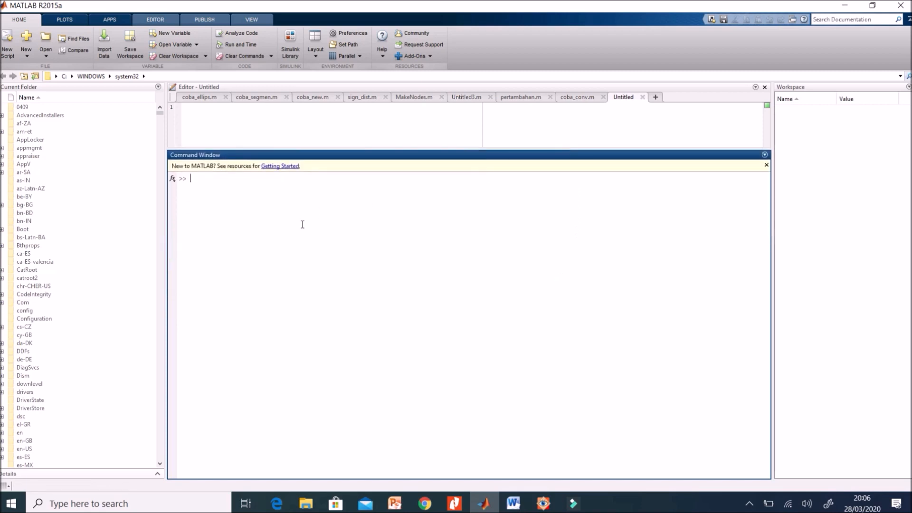
pyautogui.click(230, 193)
pyautogui.click(233, 178)
pyautogui.write('simulink')
pyautogui.press('Return')
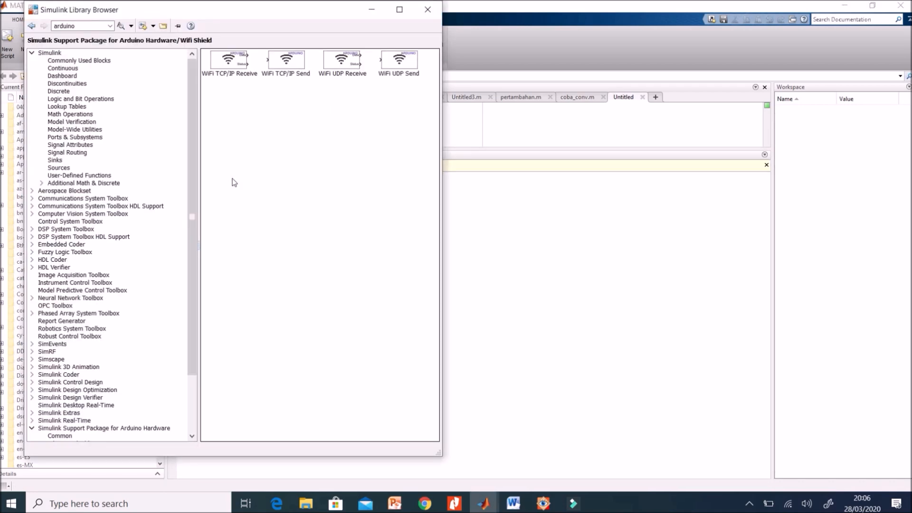
# Step: Examine the blocks in the main Simulink library's categories, from Commonly Used Blocks through Discrete to Lookup Tables
pyautogui.click(400, 10)
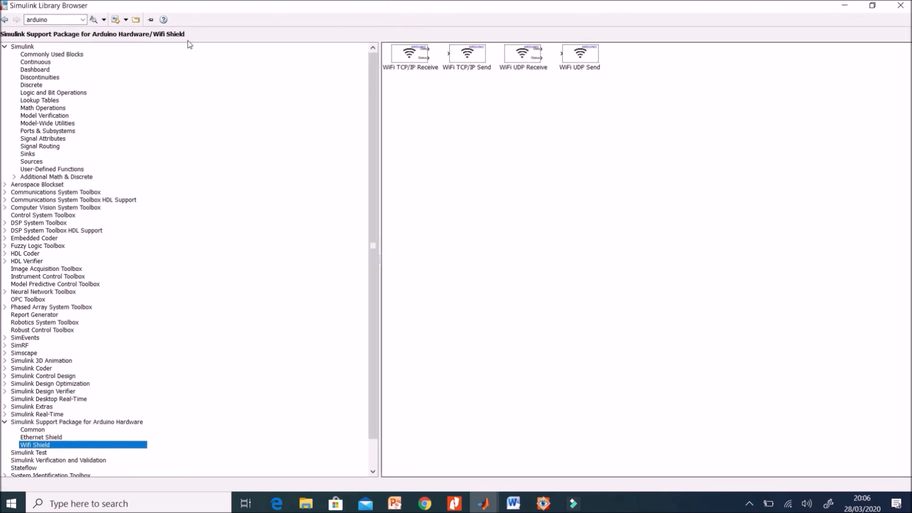
pyautogui.click(872, 5)
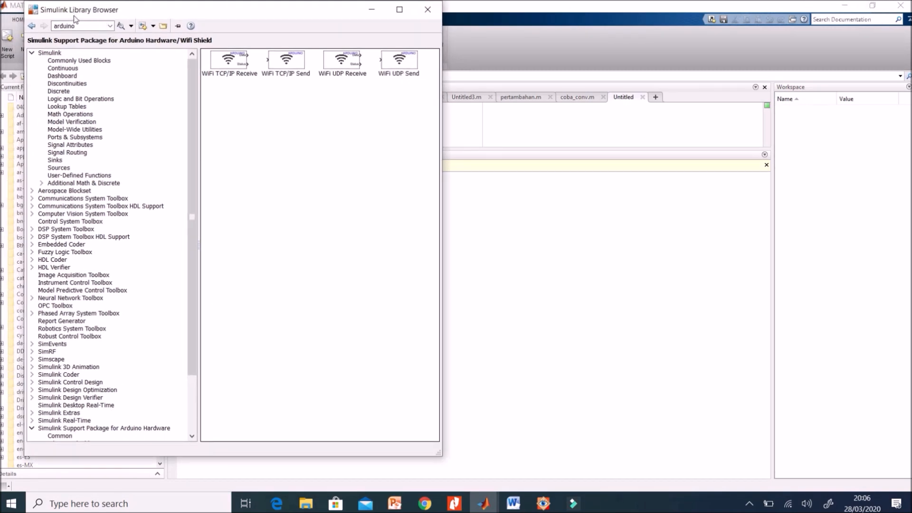
pyautogui.scroll(-1, 189, 99)
pyautogui.scroll(1, 188, 82)
pyautogui.click(49, 53)
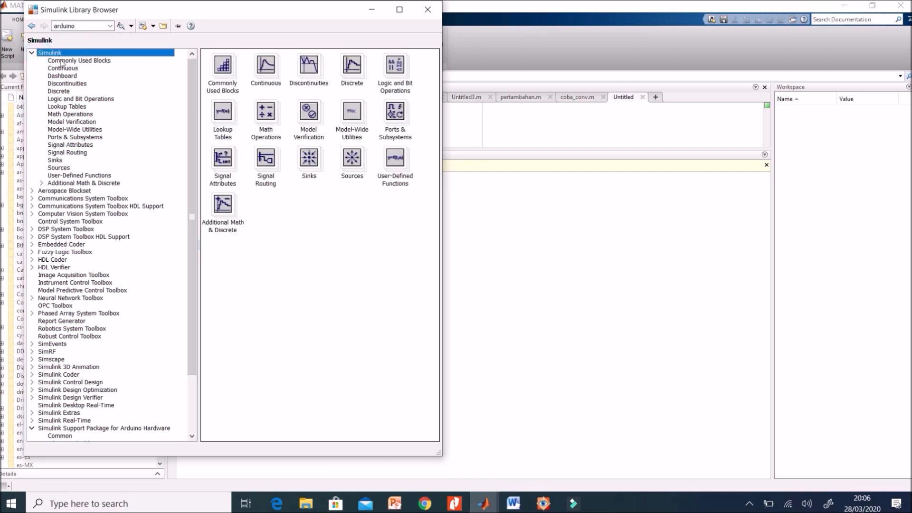
pyautogui.click(62, 60)
pyautogui.click(70, 68)
pyautogui.click(72, 76)
pyautogui.click(69, 91)
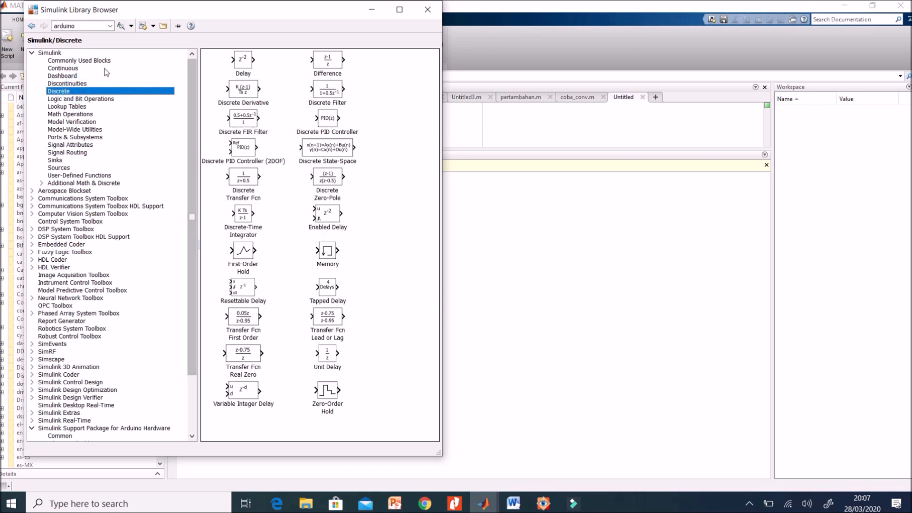
pyautogui.click(75, 98)
pyautogui.click(71, 107)
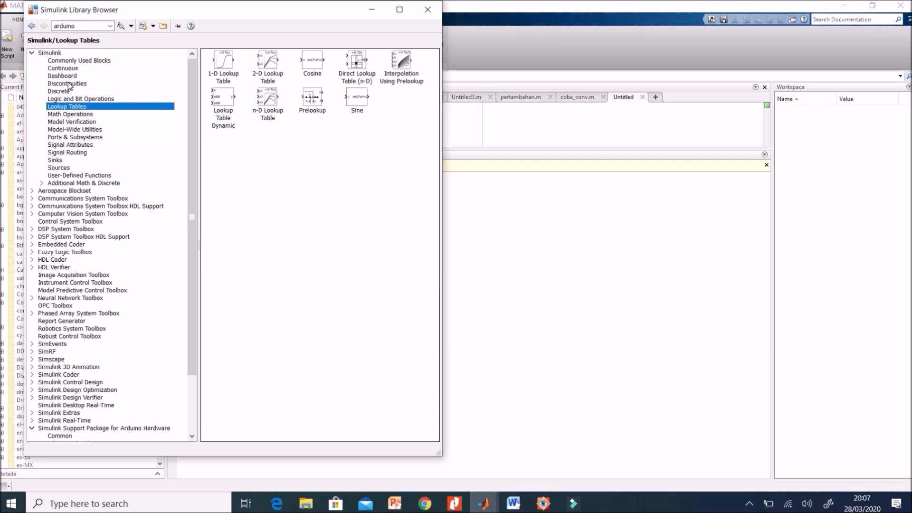
# Step: Review the blocks offered in the Commonly Used Blocks, Sources and Sinks categories
pyautogui.click(67, 61)
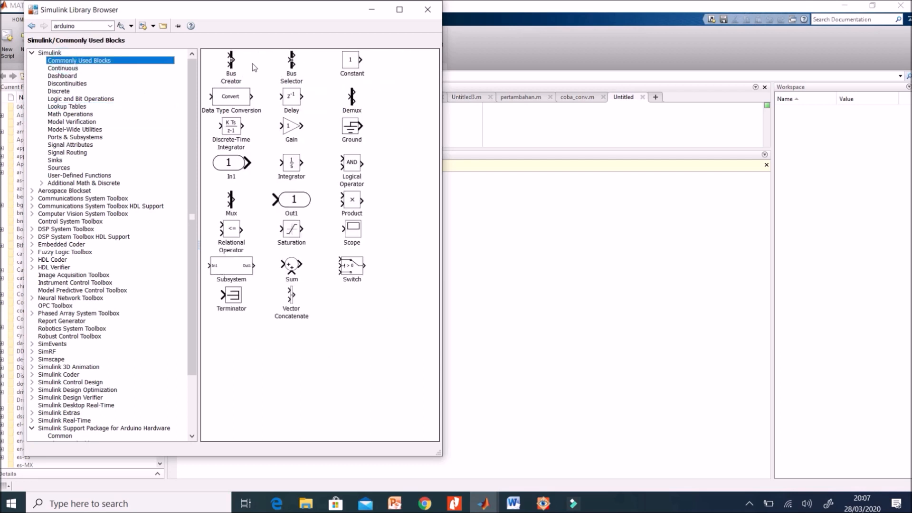
pyautogui.click(62, 169)
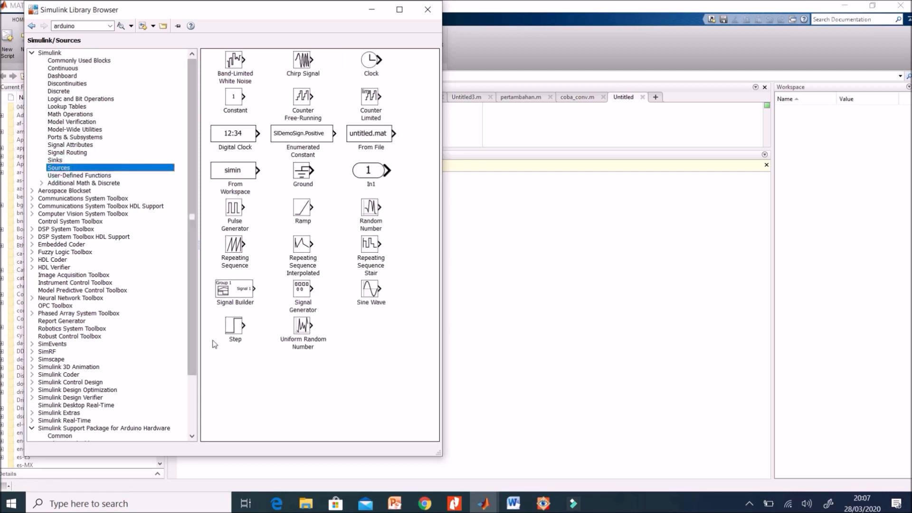
pyautogui.click(56, 160)
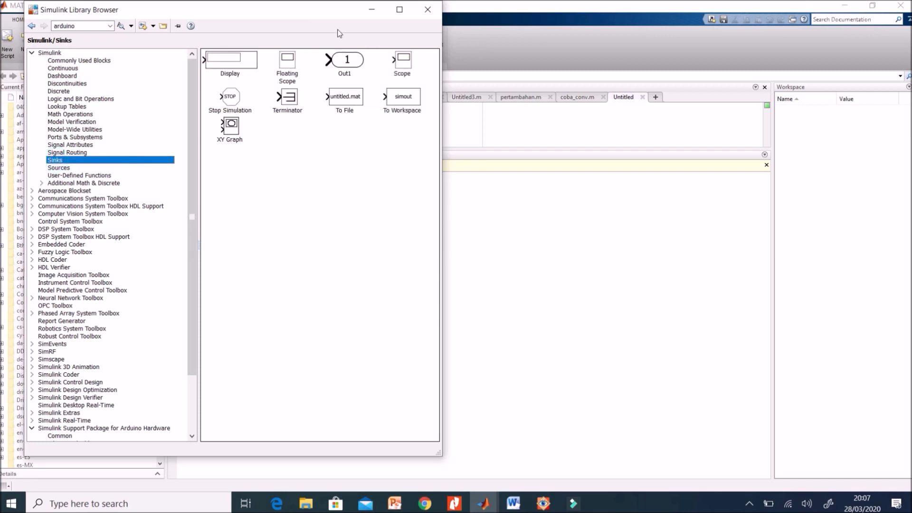
pyautogui.click(66, 169)
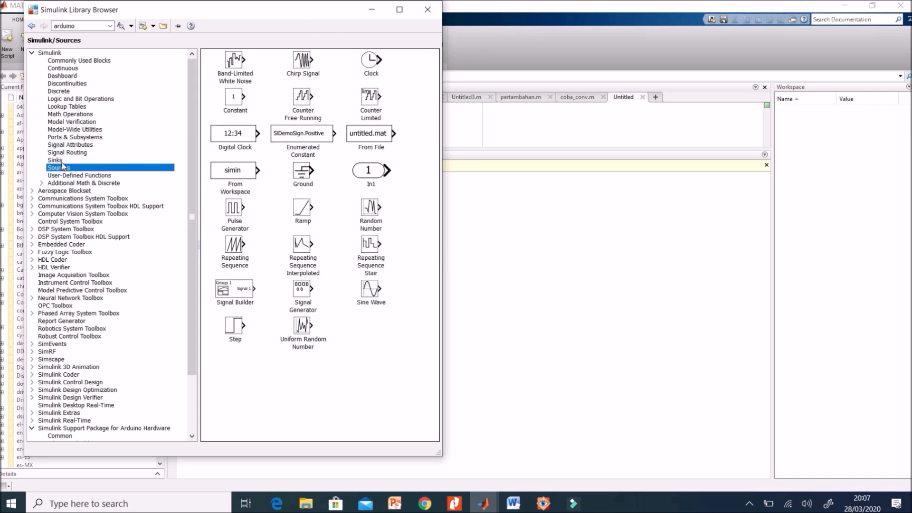
pyautogui.click(63, 161)
pyautogui.click(81, 62)
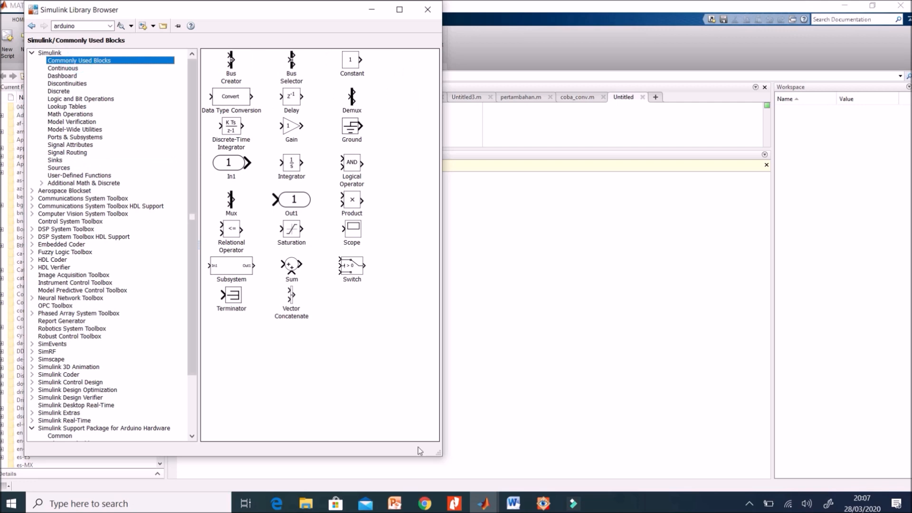
# Step: Examine the Common, Ethernet Shield and Wifi Shield blocks in the Simulink Support Package for Arduino Hardware
pyautogui.click(189, 223)
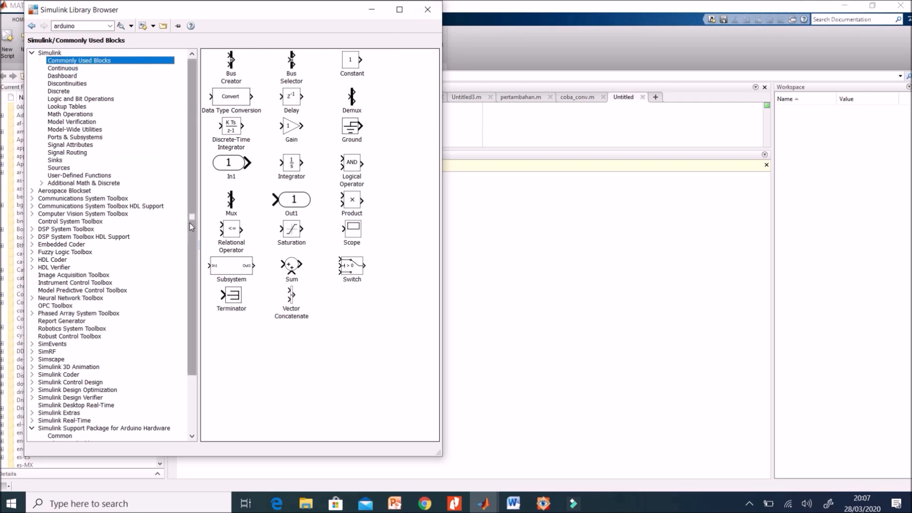
pyautogui.moveTo(190, 223); pyautogui.dragTo(187, 363)
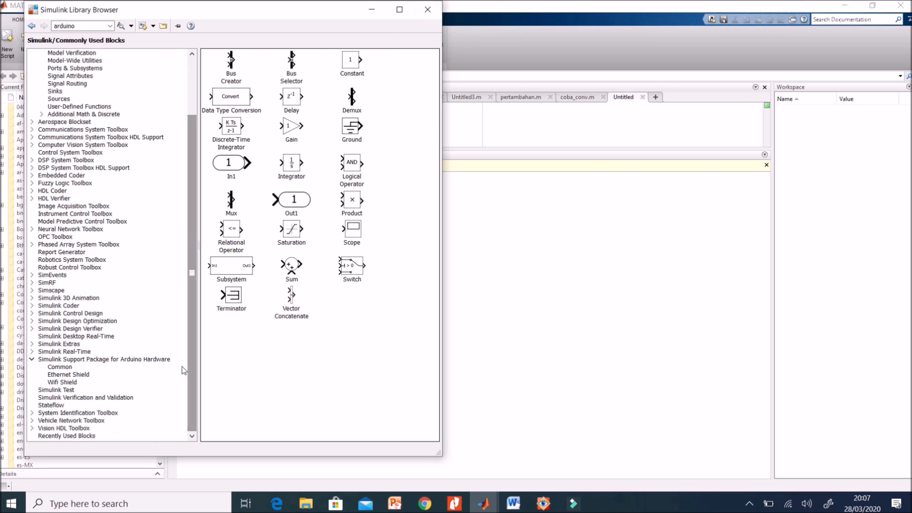
pyautogui.click(150, 361)
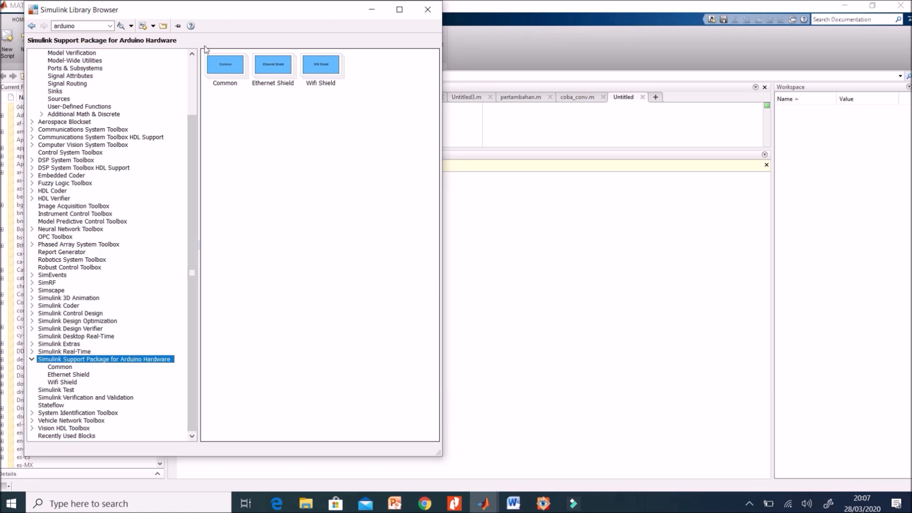
pyautogui.click(63, 367)
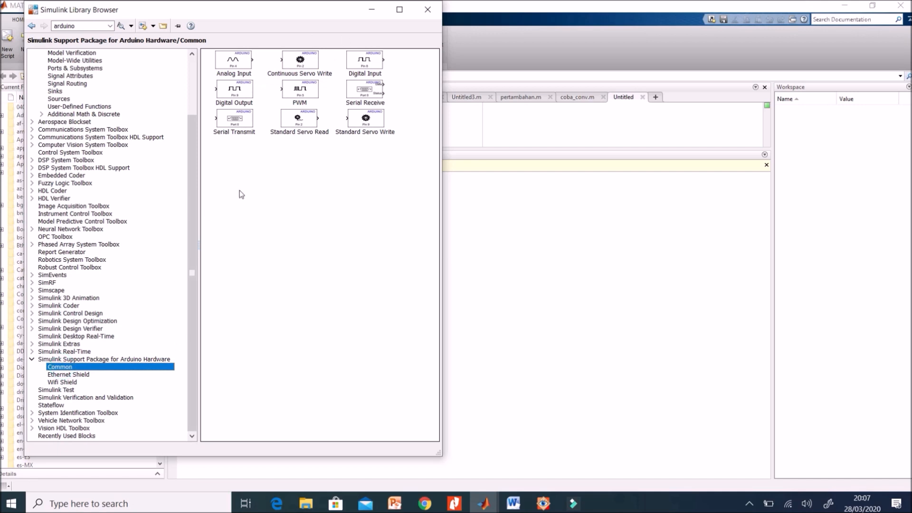
pyautogui.click(89, 375)
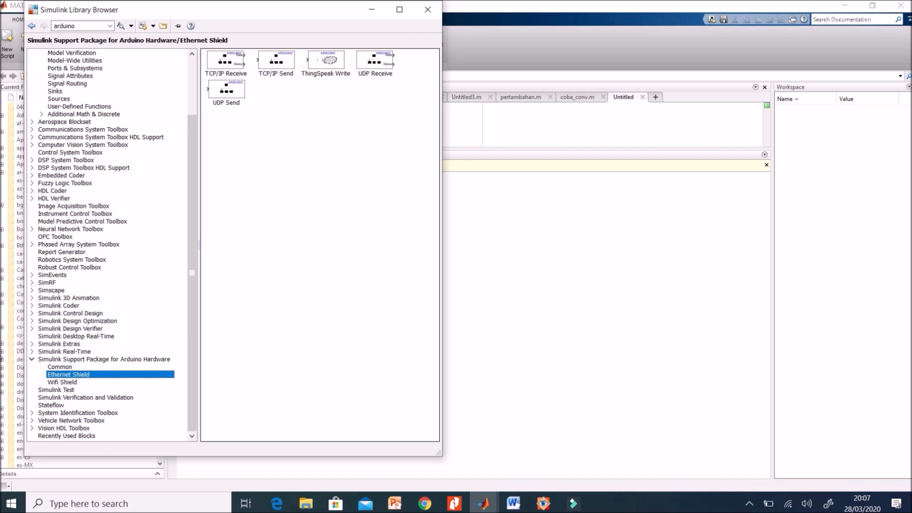
pyautogui.click(67, 382)
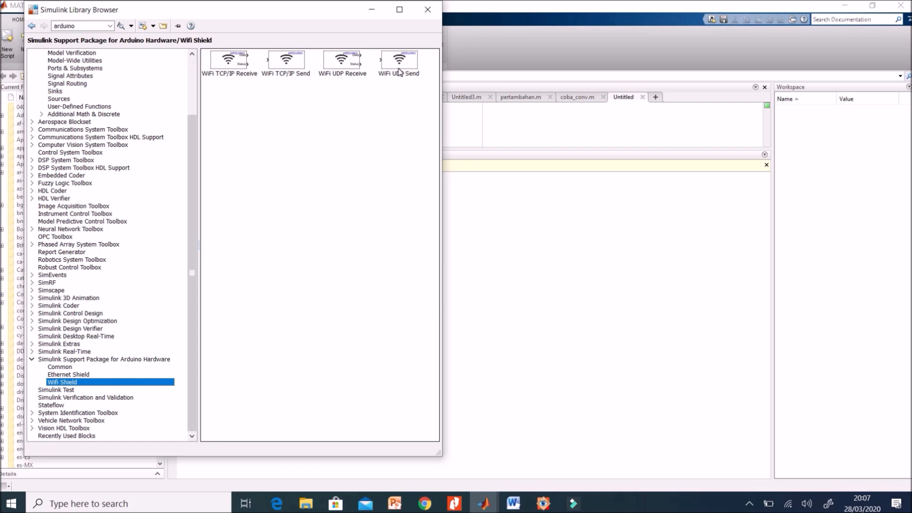
pyautogui.moveTo(400, 73)
pyautogui.click(84, 374)
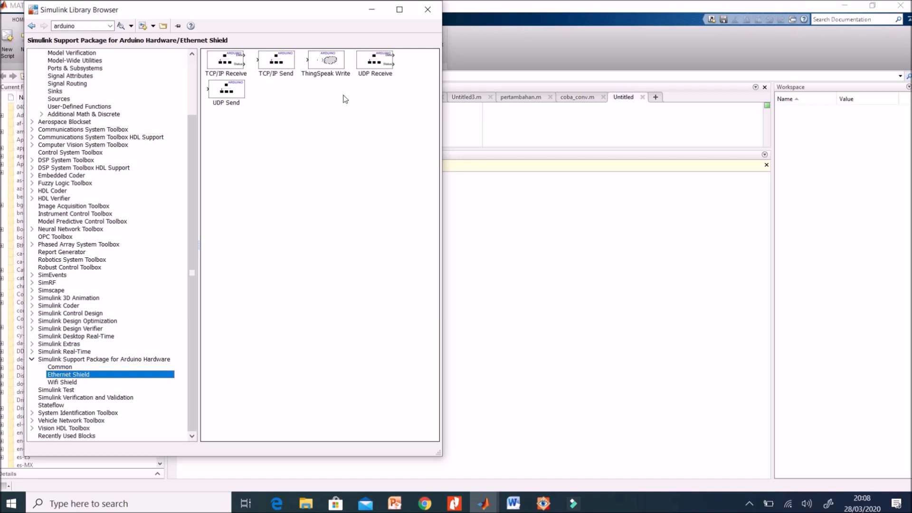
pyautogui.click(64, 368)
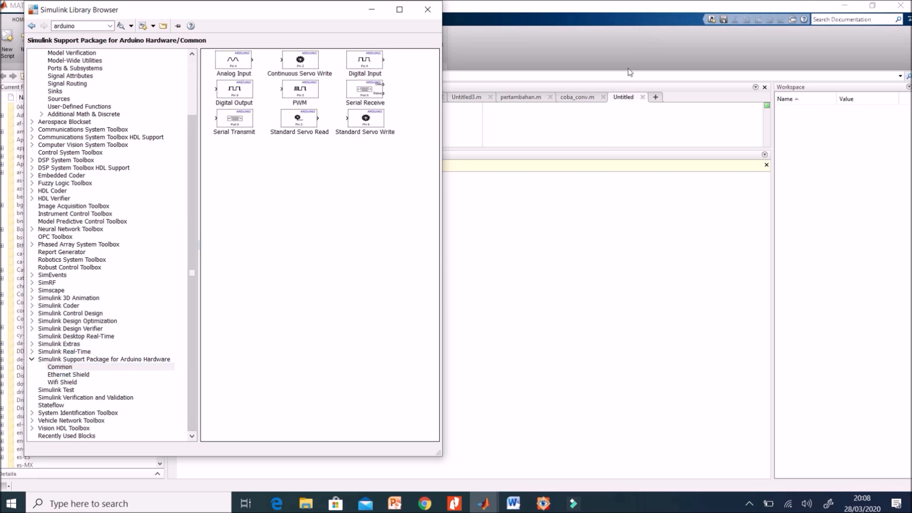
# Step: Create a new blank Simulink model from the Library Browser and place its window beside the browser
pyautogui.click(584, 127)
pyautogui.click(585, 127)
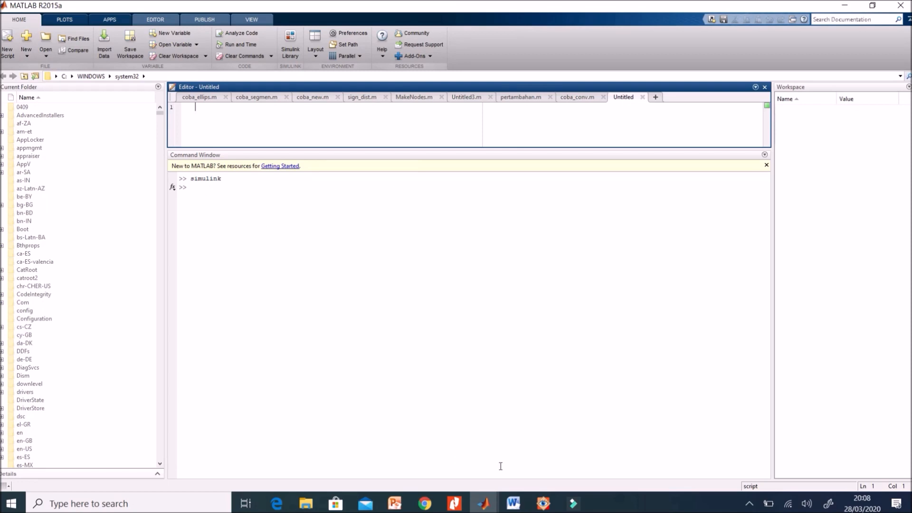
pyautogui.moveTo(483, 504)
pyautogui.click(553, 462)
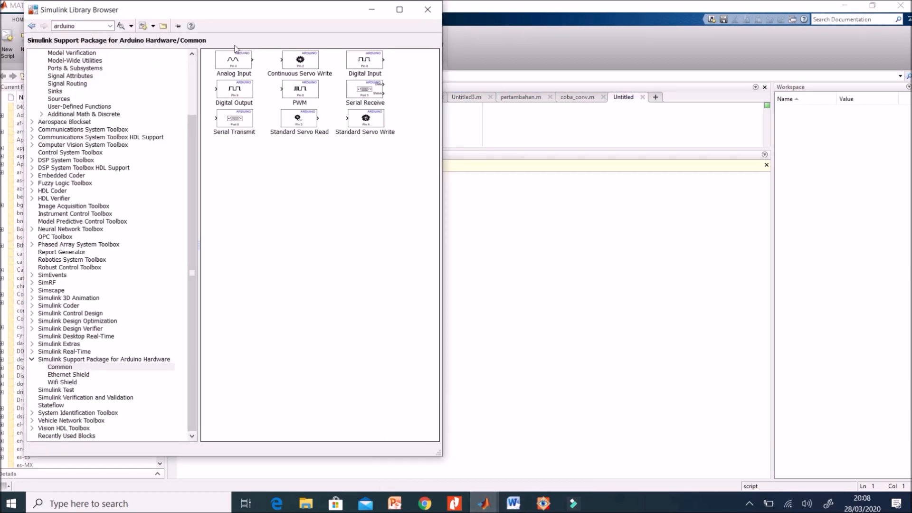
pyautogui.click(142, 26)
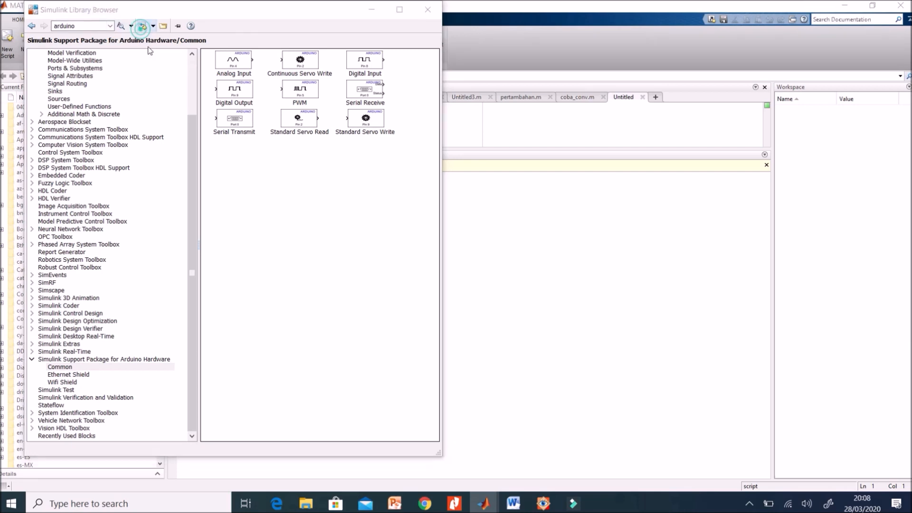
pyautogui.moveTo(257, 40); pyautogui.dragTo(666, 25)
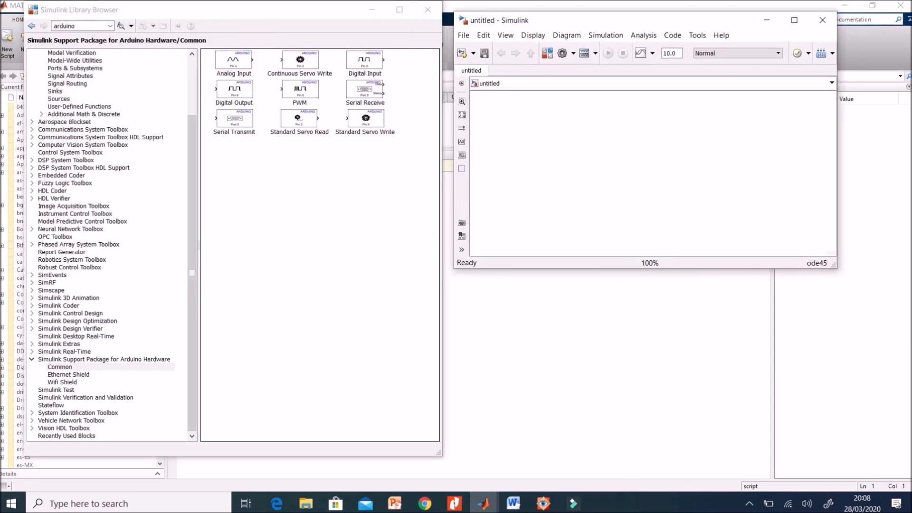
# Step: Switch to Computer Management, check the USB-SERIAL CH340 device's COM port in Device Manager, and minimize the window
pyautogui.click(749, 504)
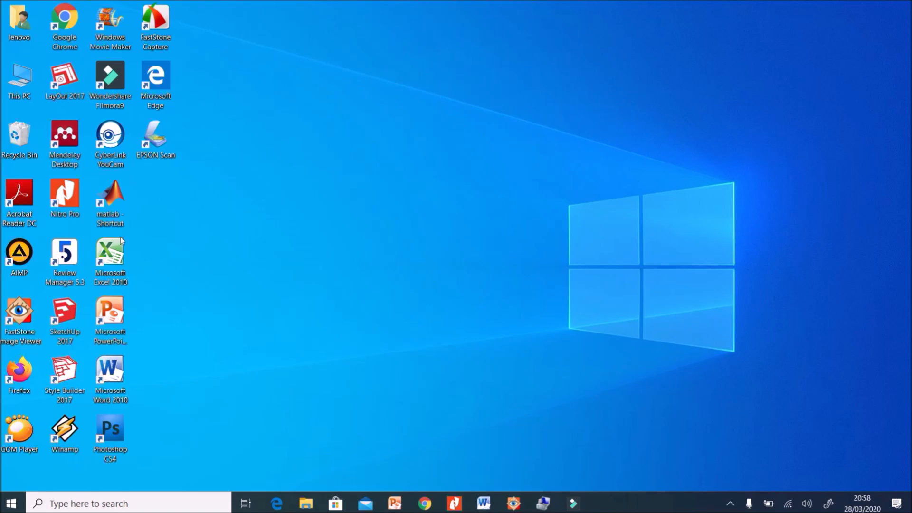
pyautogui.click(543, 503)
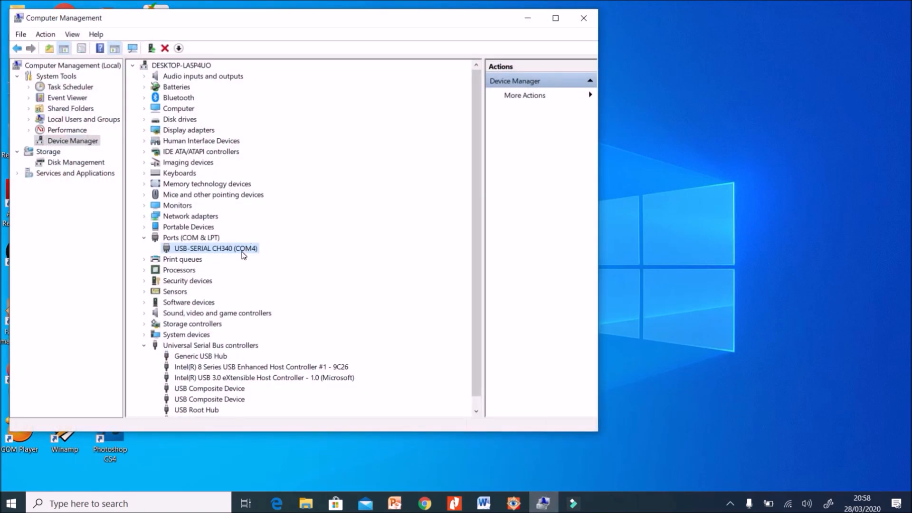
pyautogui.click(84, 142)
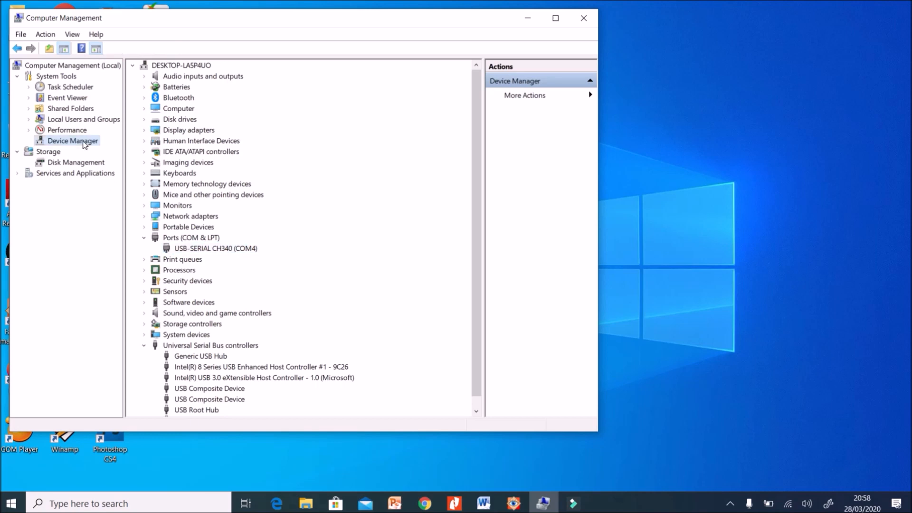
pyautogui.click(206, 250)
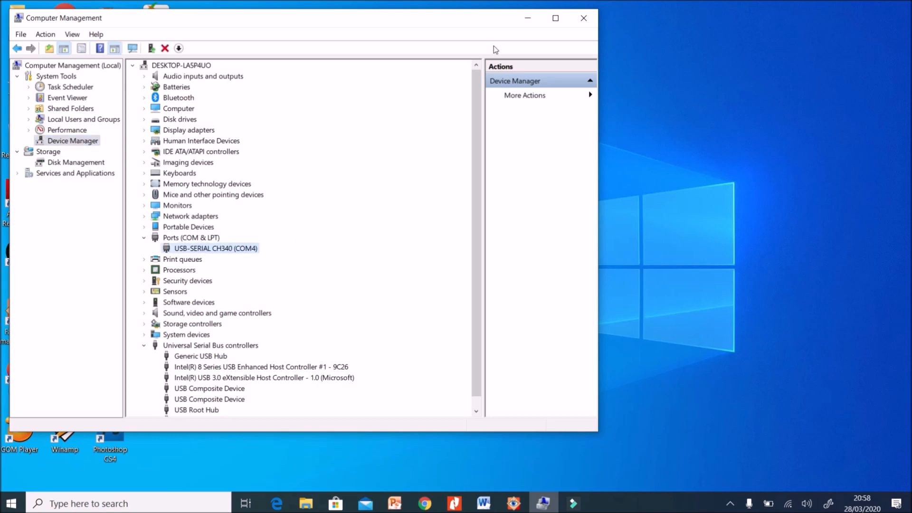
pyautogui.click(539, 22)
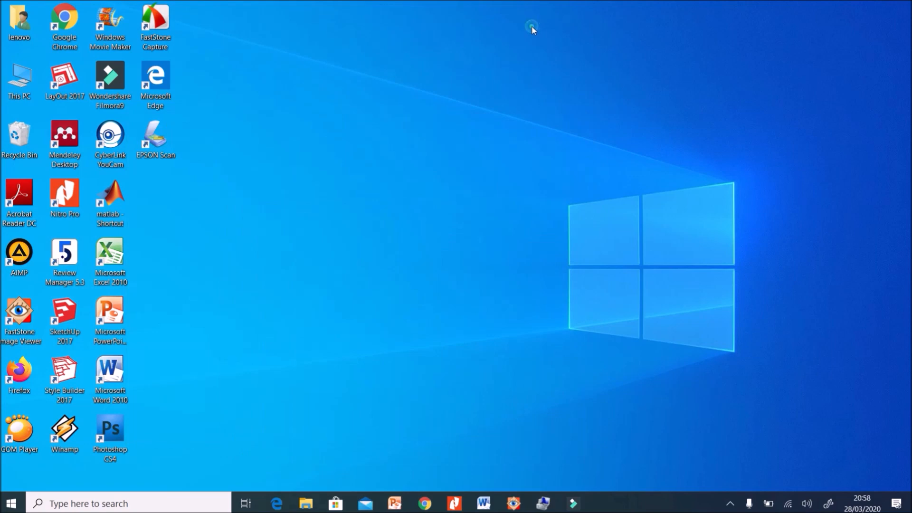
# Step: Refresh the desktop and launch MATLAB with administrator rights from its shortcut
pyautogui.rightClick(502, 162)
pyautogui.click(457, 197)
pyautogui.click(121, 210)
pyautogui.rightClick(121, 207)
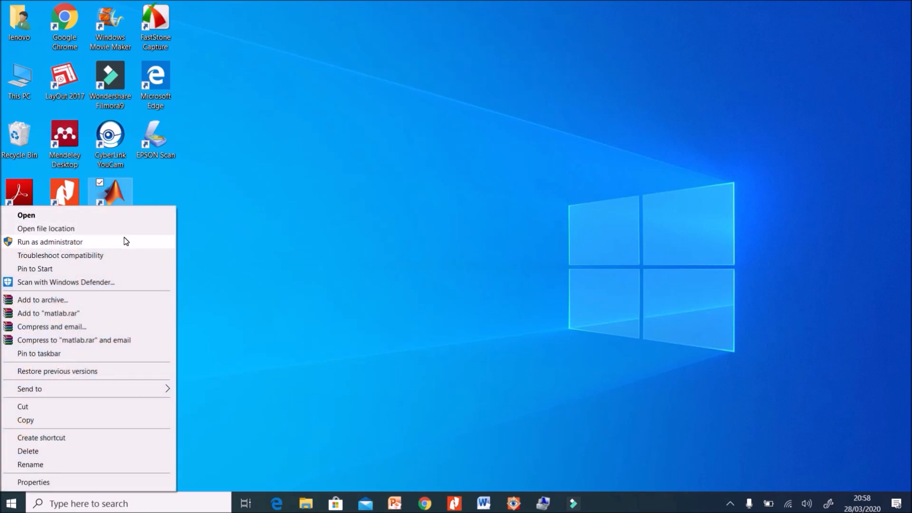
pyautogui.click(44, 243)
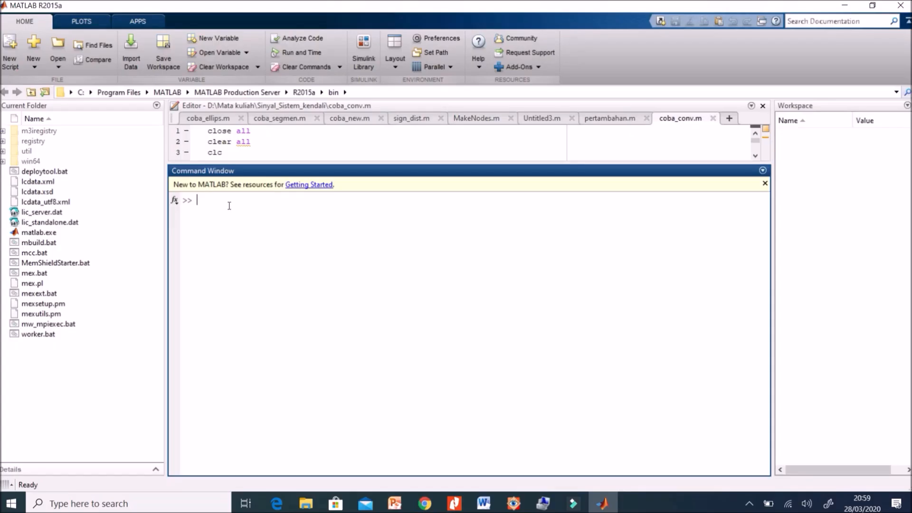
# Step: Change the current folder with cd(tempdir), then run arduino() and dismiss the error dialog
pyautogui.press('Up')
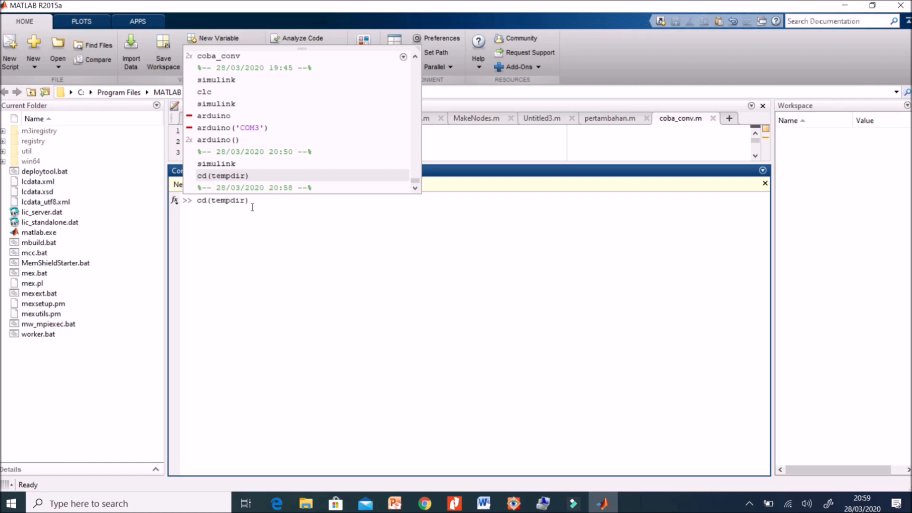
pyautogui.press('Return')
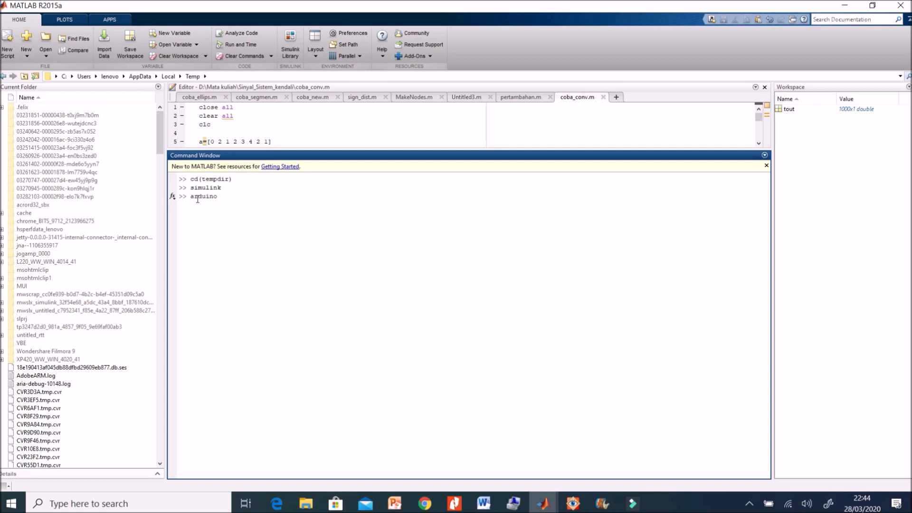
pyautogui.press('Return')
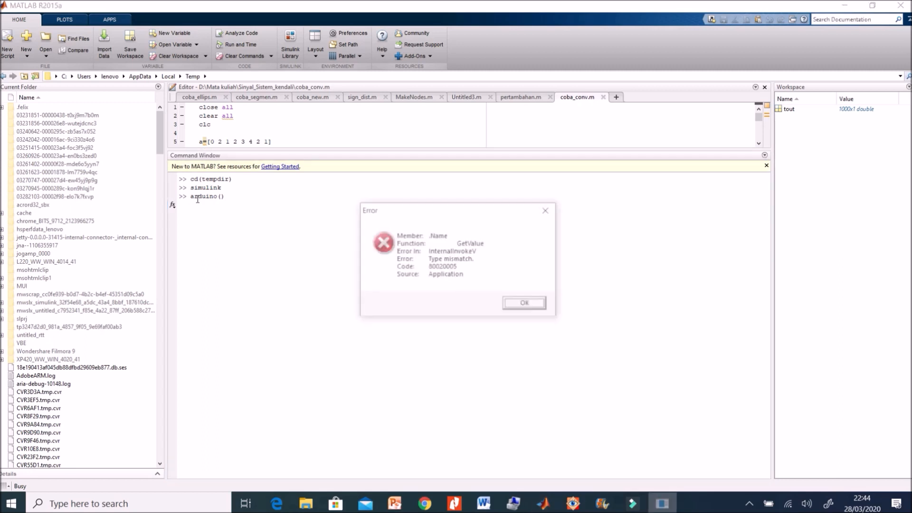
pyautogui.click(526, 306)
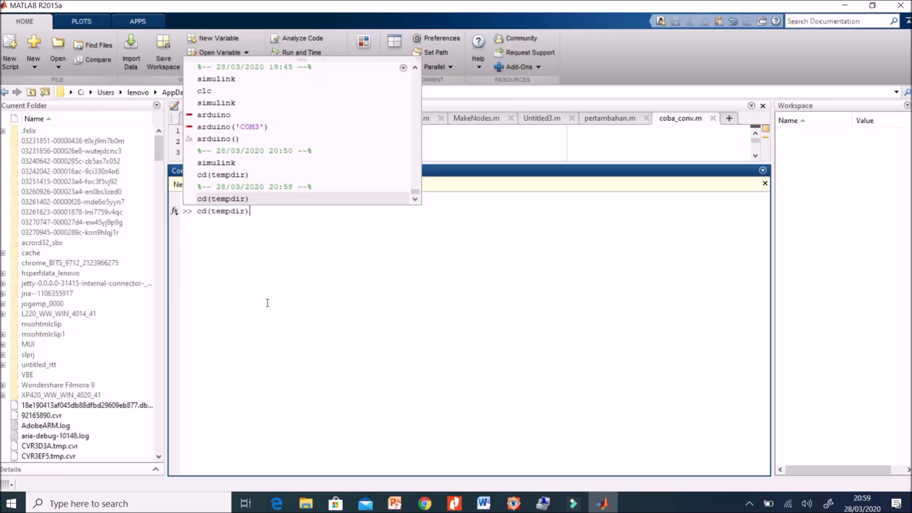
# Step: Run the simulink command to open the Simulink Library Browser, keeping the MATLAB window maximized
pyautogui.press('Up')
pyautogui.press('Up')
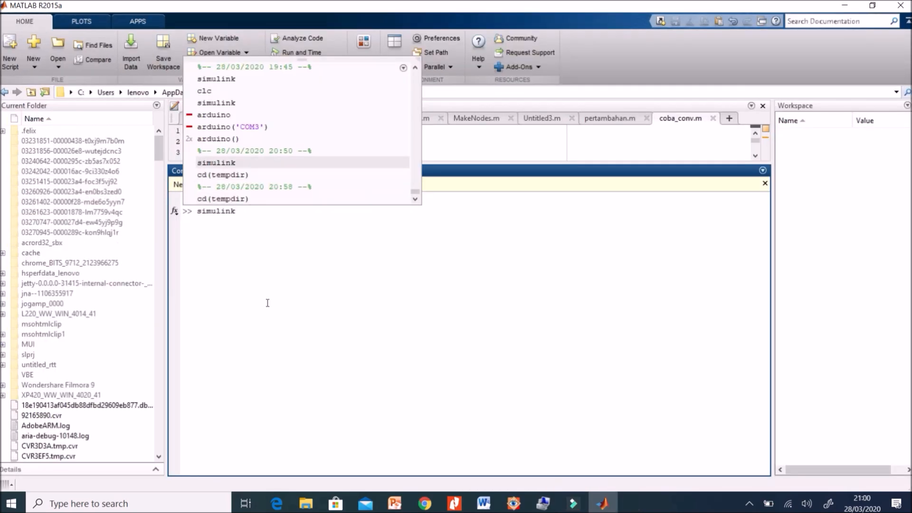
pyautogui.press('Return')
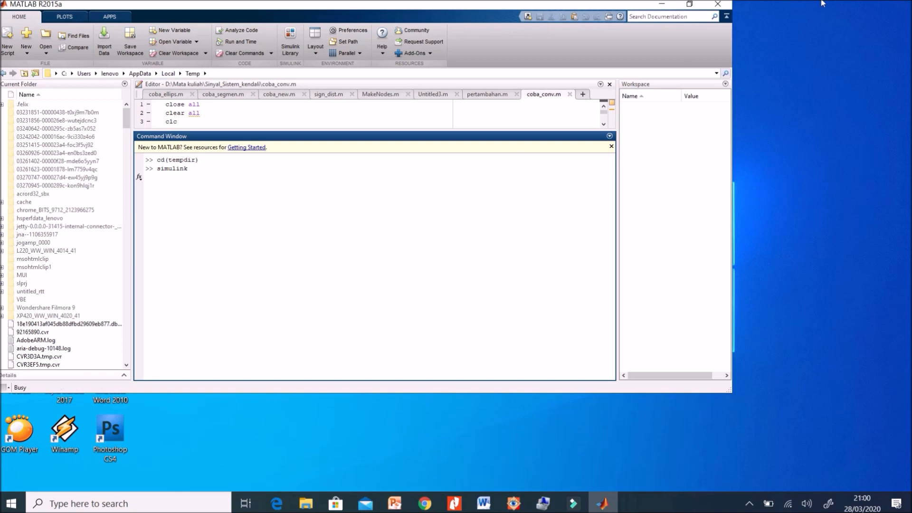
pyautogui.click(690, 4)
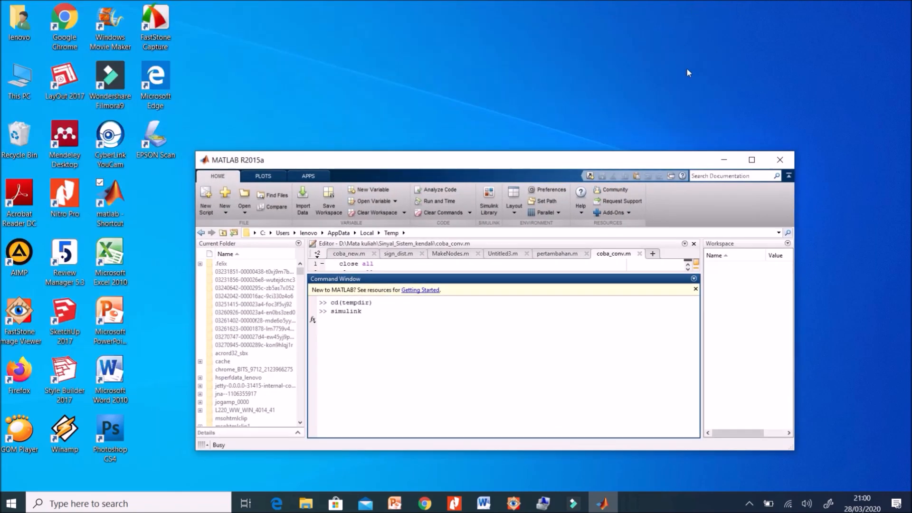
pyautogui.click(751, 159)
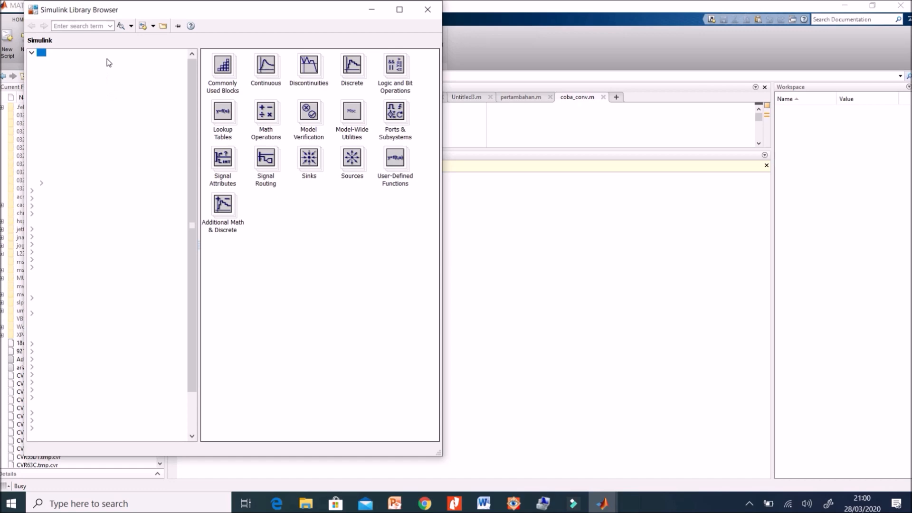
# Step: Create a blank model beside the Library Browser and add a Pulse Generator block from Sources
pyautogui.click(142, 25)
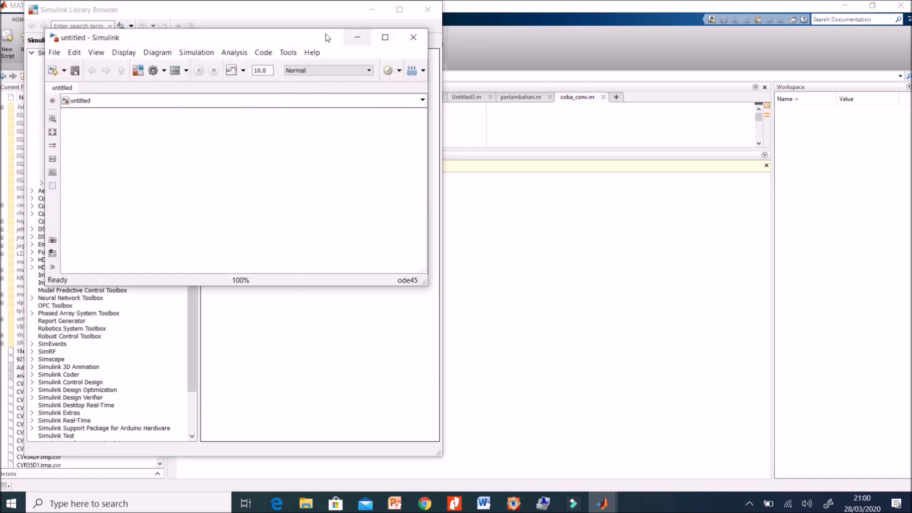
pyautogui.moveTo(326, 33); pyautogui.dragTo(734, 17)
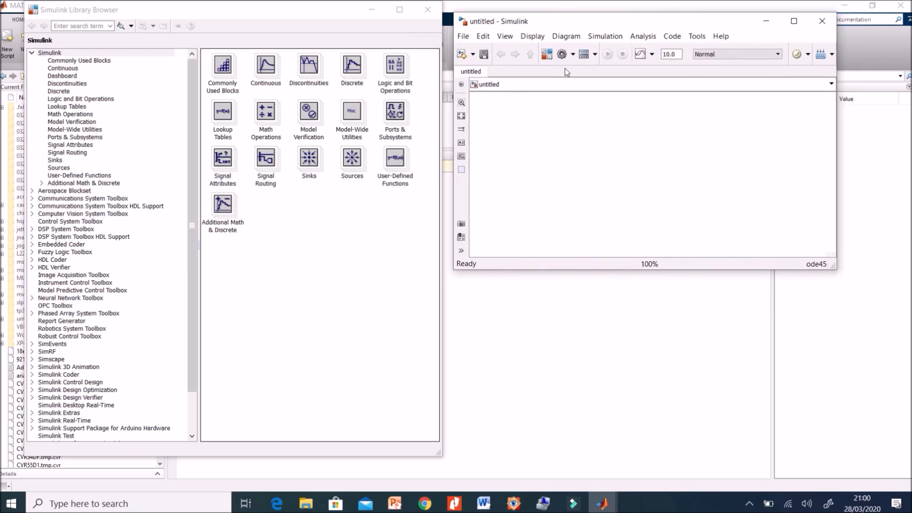
pyautogui.click(64, 168)
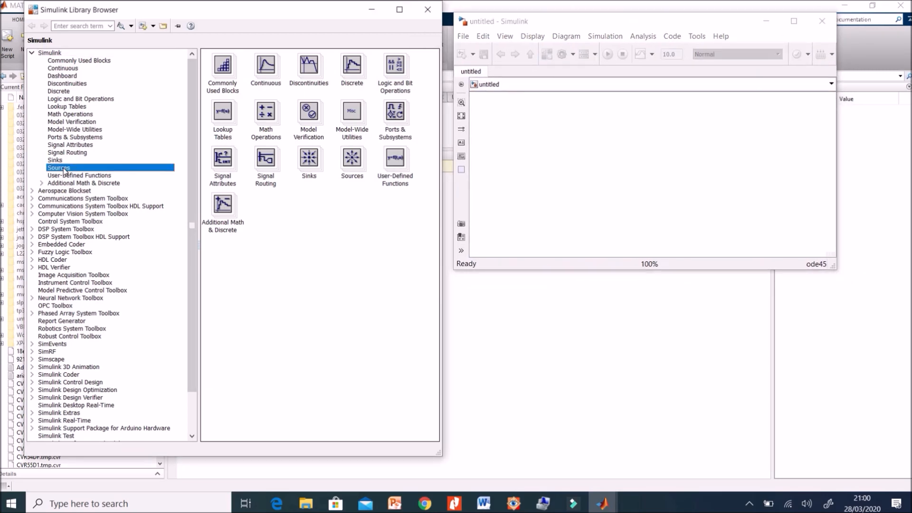
pyautogui.moveTo(242, 207); pyautogui.dragTo(511, 140)
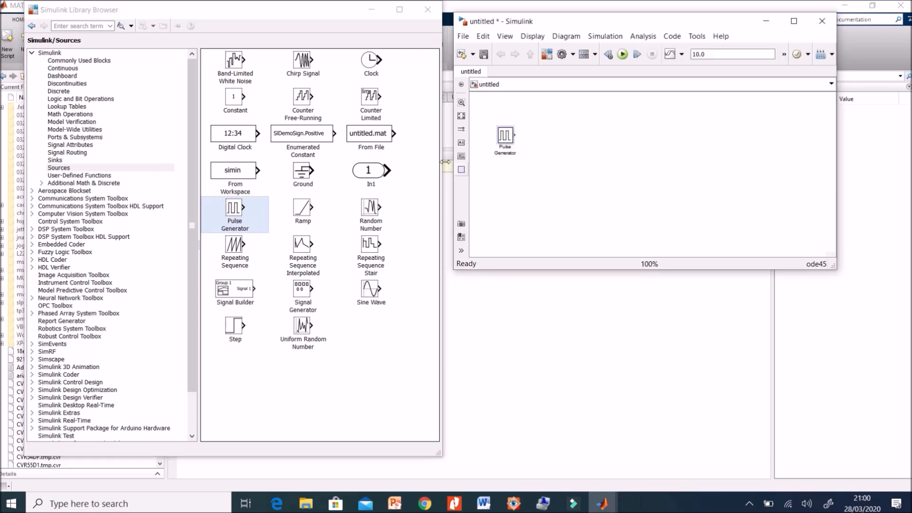
# Step: Add a Digital Output block from the Arduino Common library, connected to the Pulse Generator's output
pyautogui.click(103, 428)
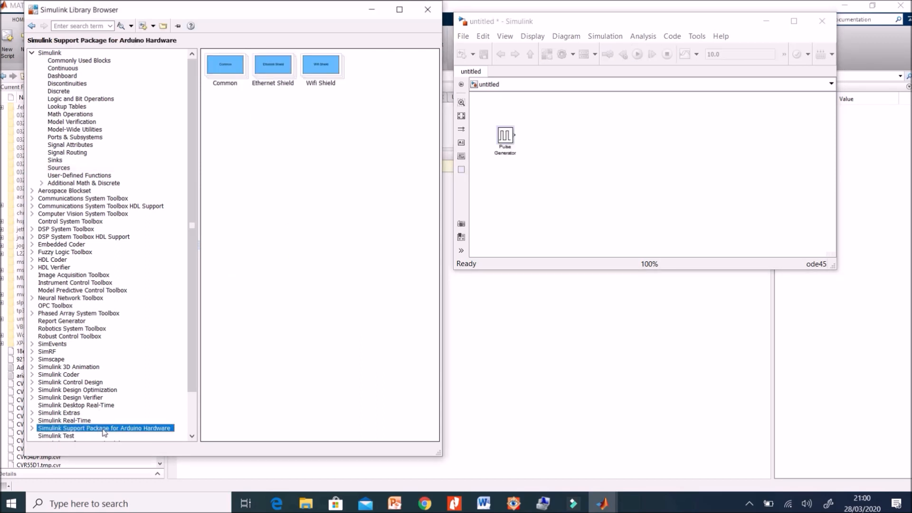
pyautogui.doubleClick(227, 63)
pyautogui.moveTo(234, 93); pyautogui.dragTo(532, 135)
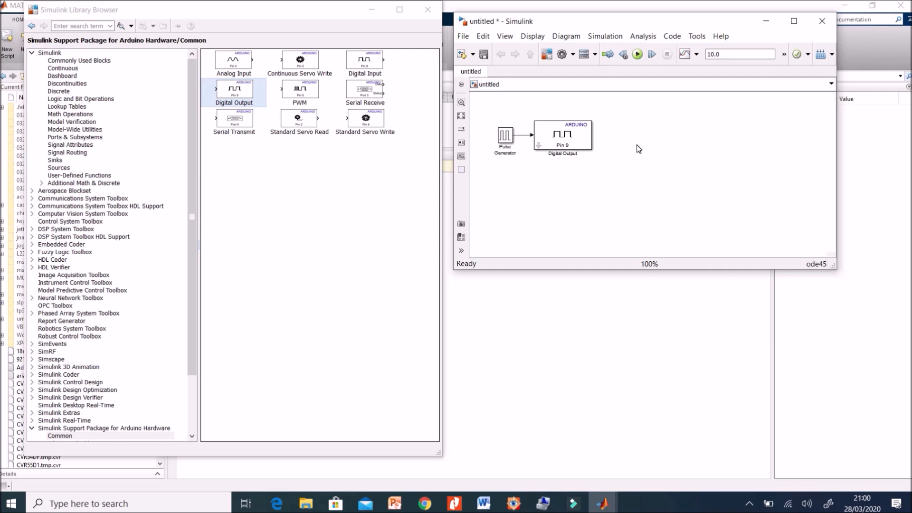
# Step: Set the Pulse Generator's pulse width to 50 % of the period
pyautogui.click(507, 136)
pyautogui.doubleClick(506, 136)
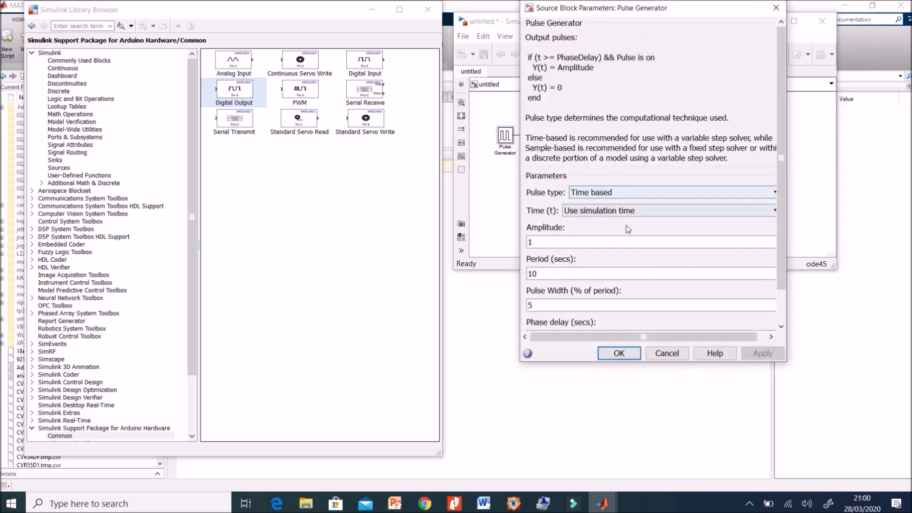
pyautogui.moveTo(780, 284); pyautogui.dragTo(780, 316)
pyautogui.doubleClick(595, 269)
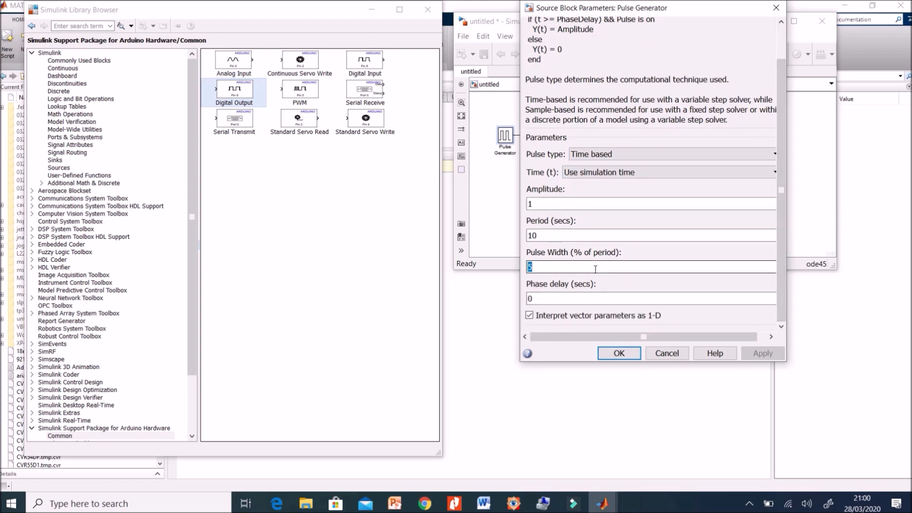
pyautogui.write('0')
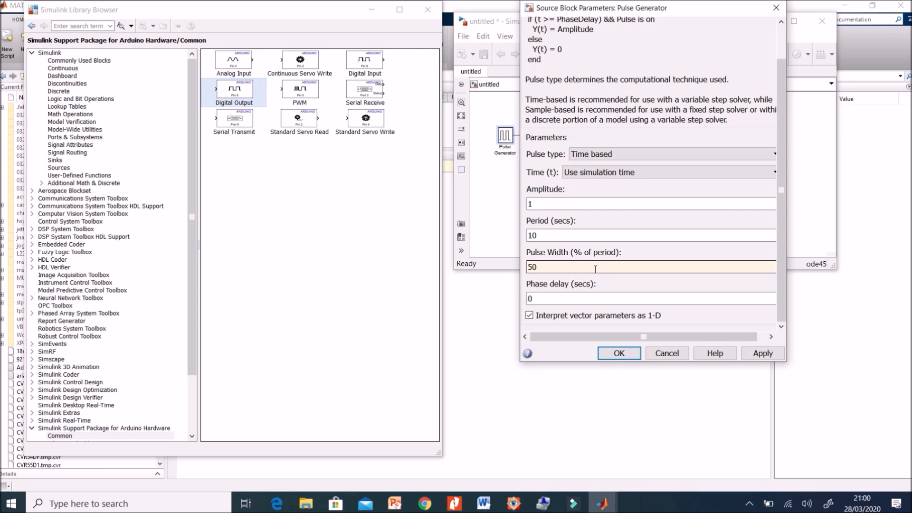
pyautogui.click(614, 353)
# Step: Set the Digital Output block's pin number to 13
pyautogui.doubleClick(582, 134)
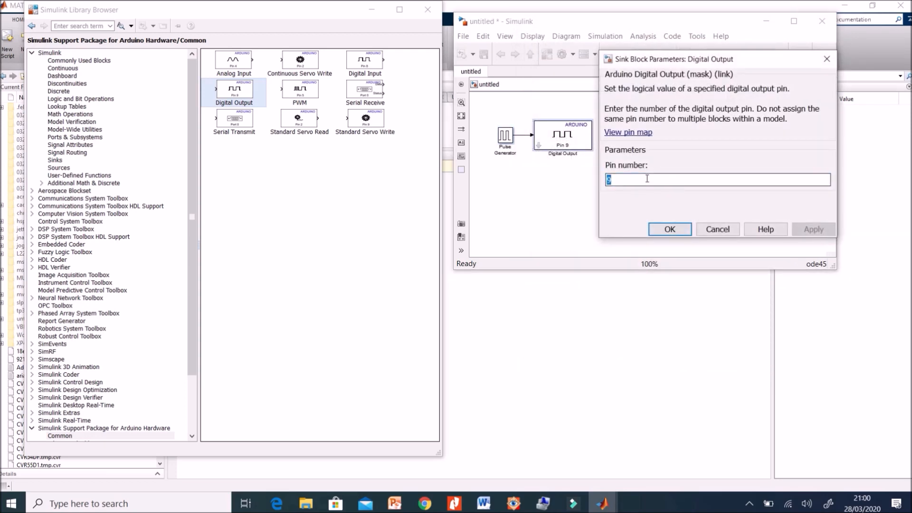
pyautogui.write('13')
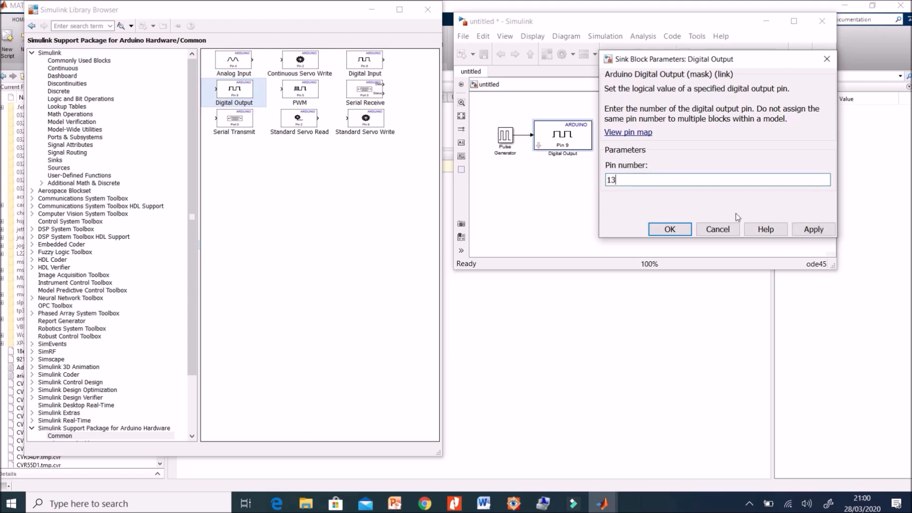
pyautogui.click(670, 229)
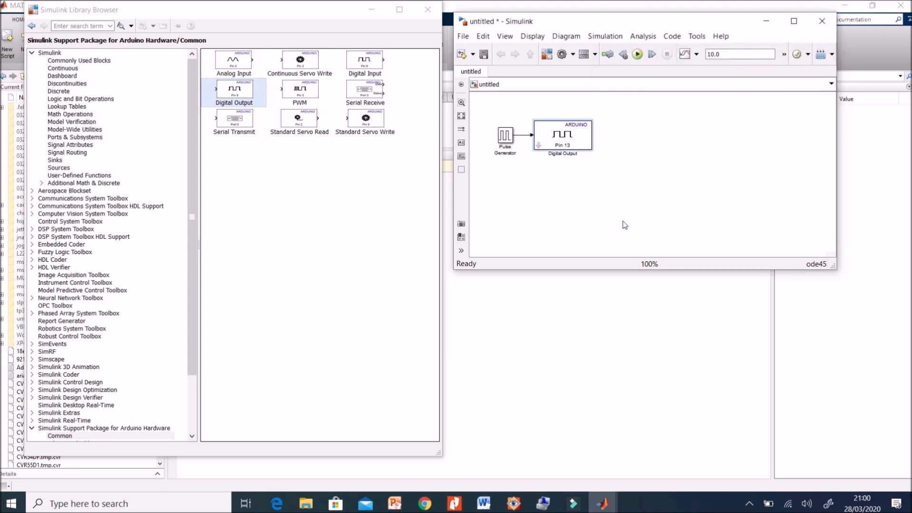
# Step: Prepare the model to run on target hardware and choose Arduino Uno as the target
pyautogui.click(697, 37)
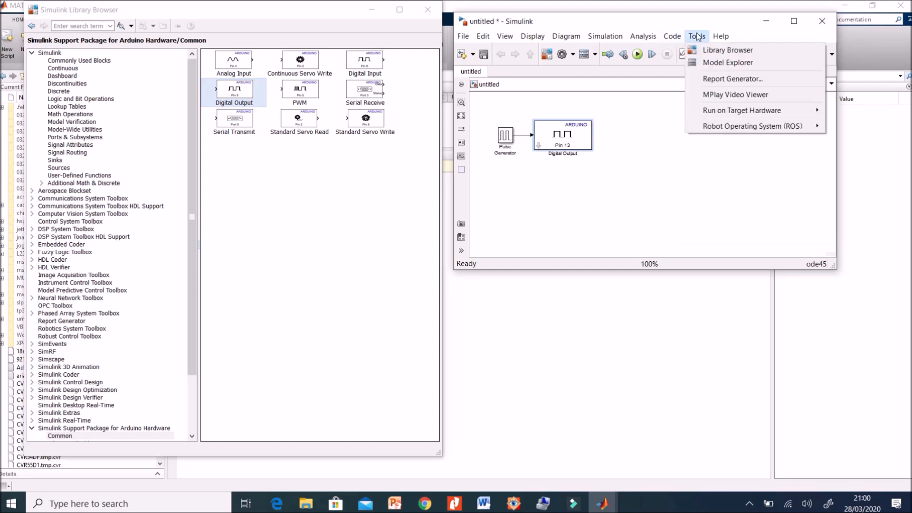
pyautogui.moveTo(743, 112)
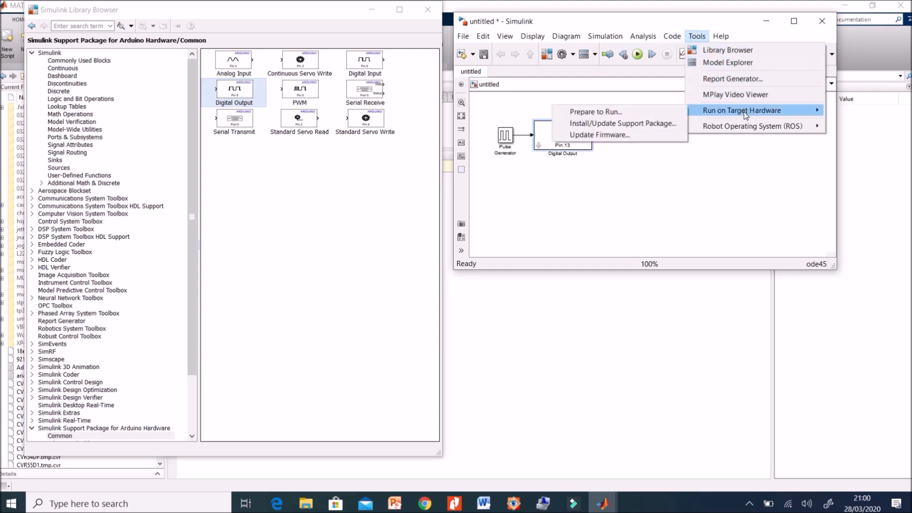
pyautogui.click(658, 113)
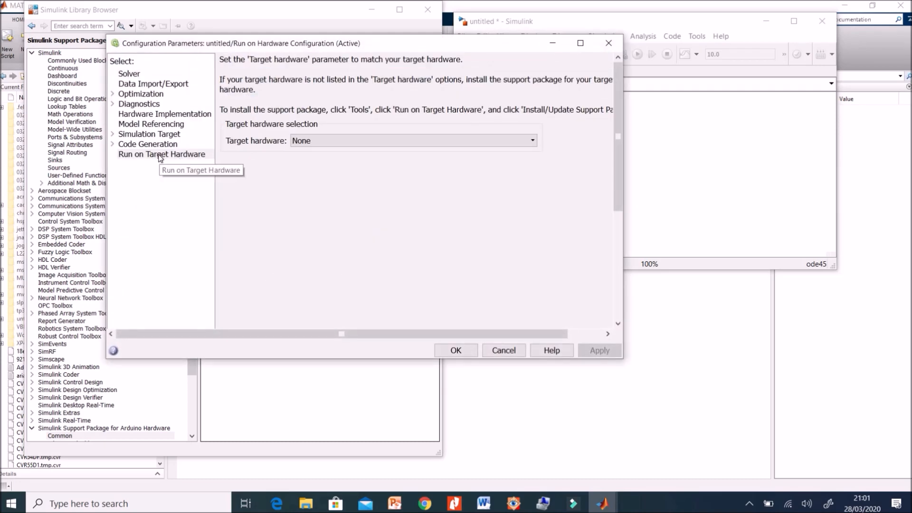
pyautogui.click(336, 141)
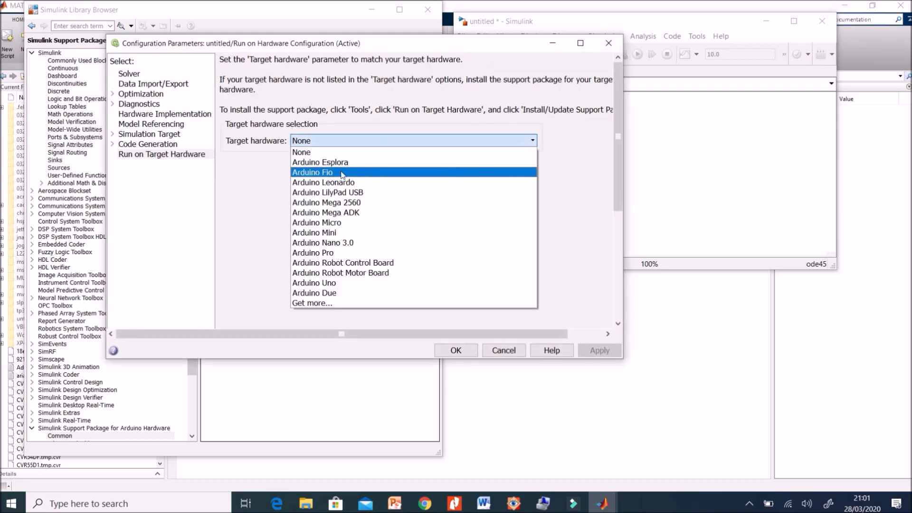
pyautogui.click(350, 283)
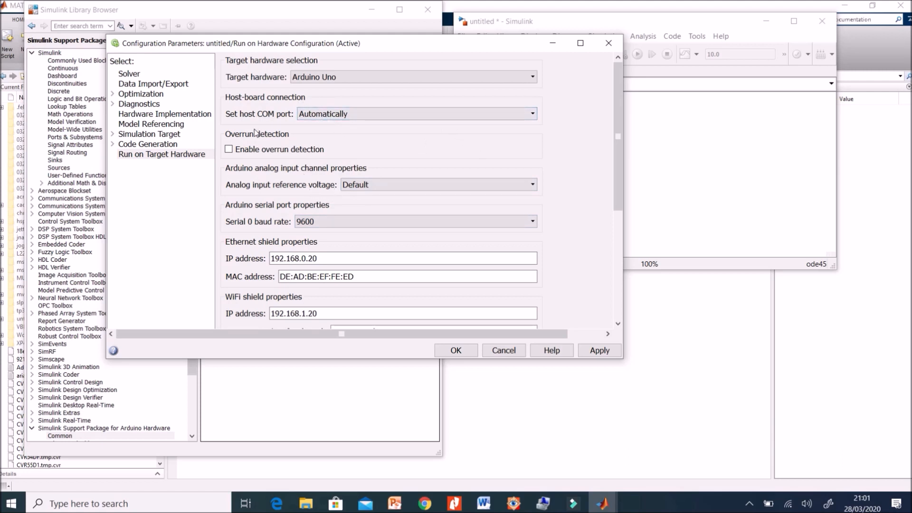
# Step: Set the host COM port selection to Manually with COM port number 4, and look over the remaining hardware settings
pyautogui.click(531, 113)
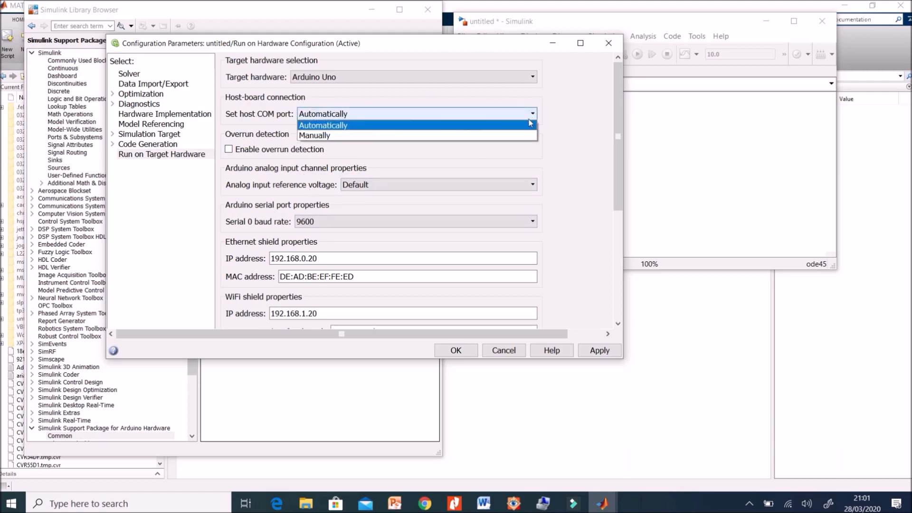
pyautogui.click(506, 137)
pyautogui.doubleClick(320, 131)
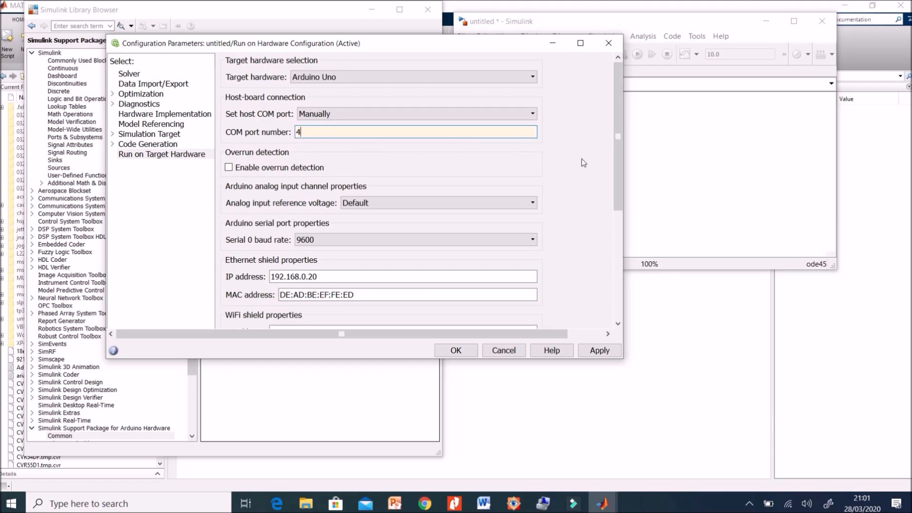
pyautogui.scroll(-1, 571, 184)
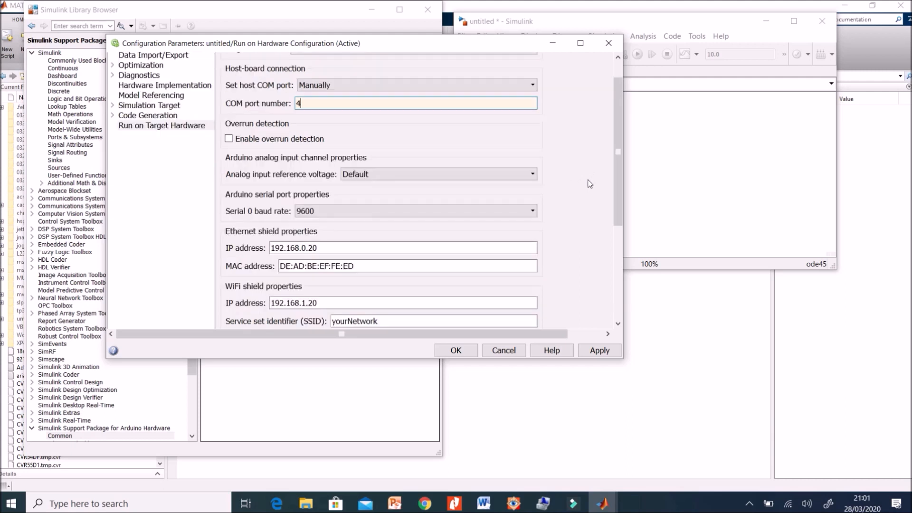
pyautogui.moveTo(616, 216); pyautogui.dragTo(623, 186)
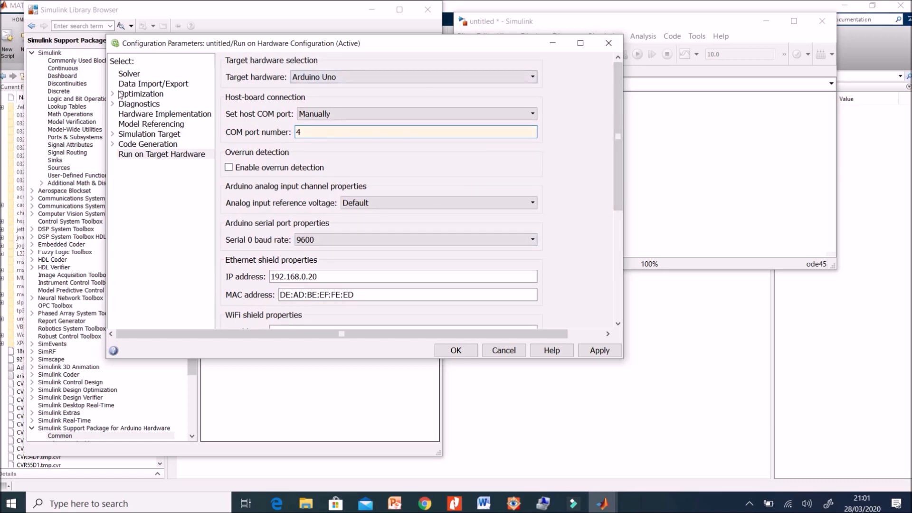
# Step: Set the simulation stop time to inf in the Solver settings
pyautogui.click(127, 75)
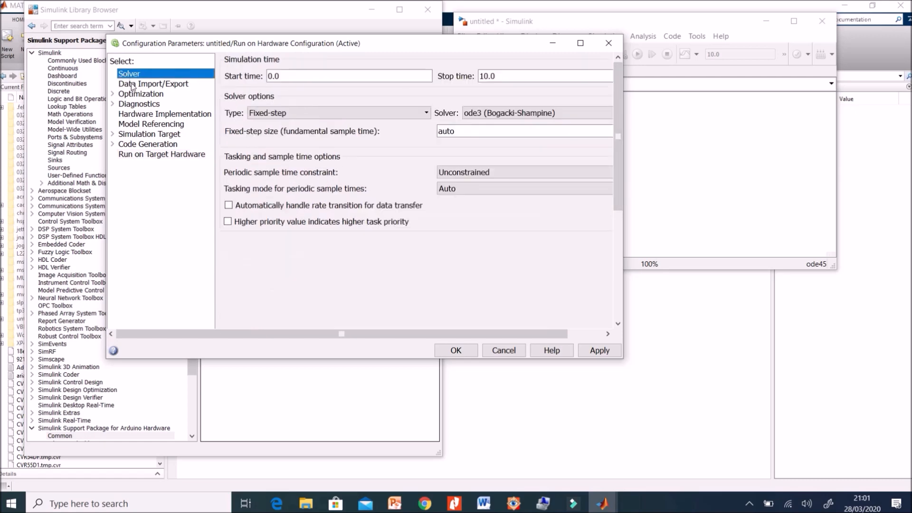
pyautogui.click(499, 76)
pyautogui.doubleClick(501, 76)
pyautogui.write('inf')
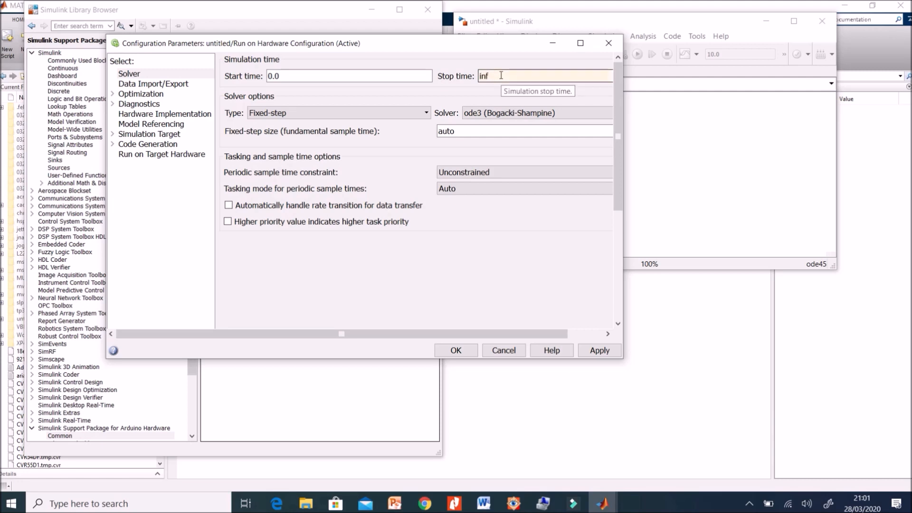
# Step: Set the solver's fixed-step size to .05 and accept the configuration parameters
pyautogui.click(474, 132)
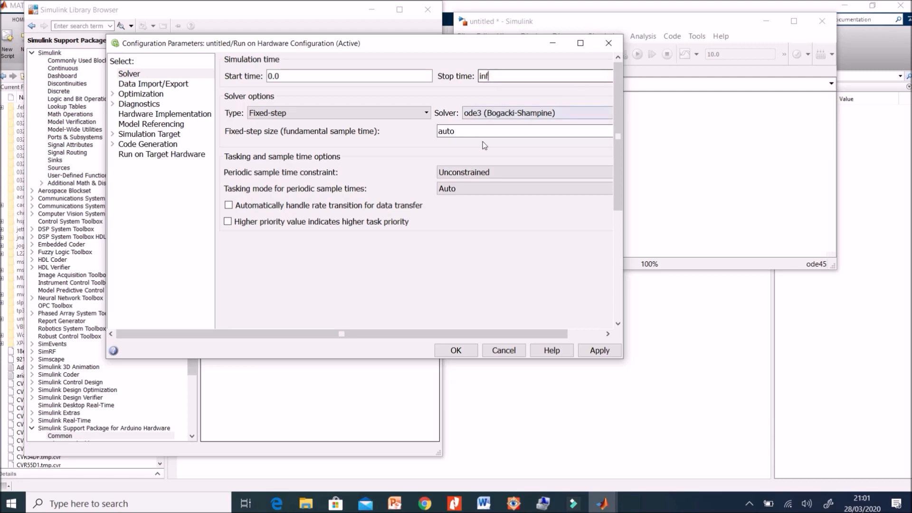
pyautogui.doubleClick(474, 131)
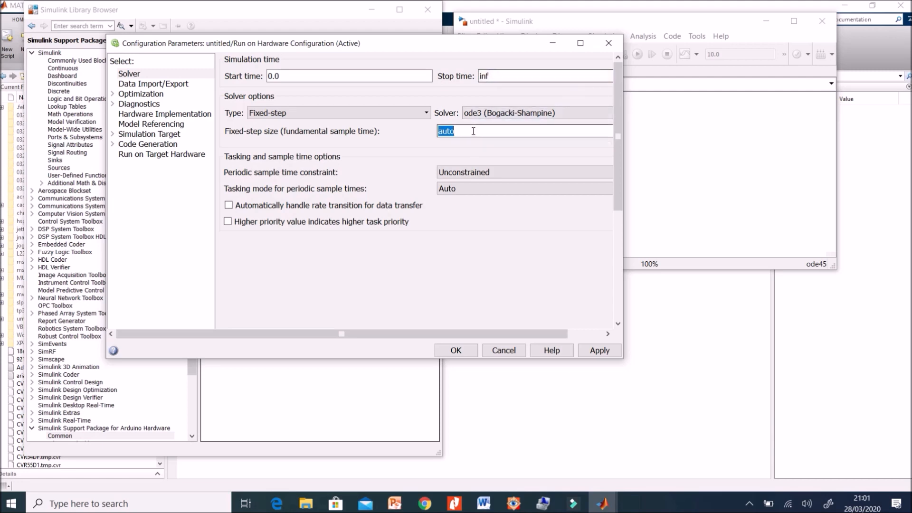
pyautogui.write('.05')
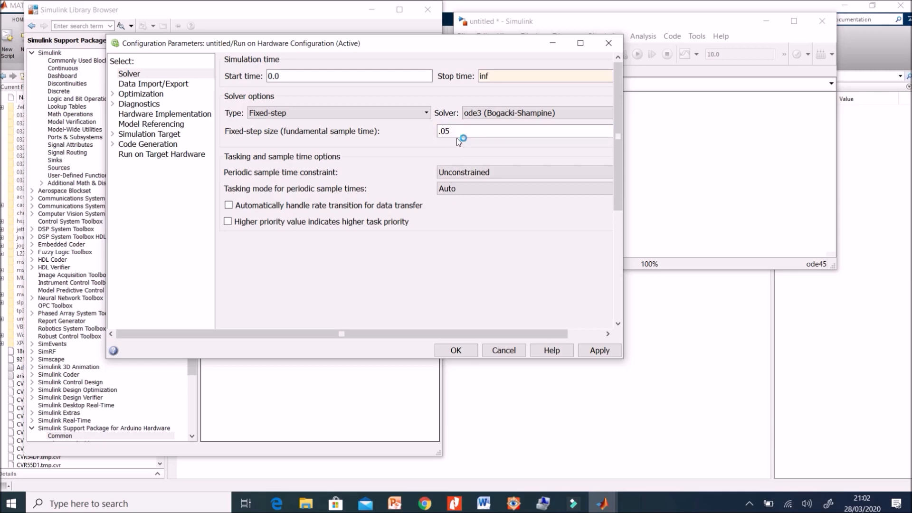
pyautogui.click(462, 352)
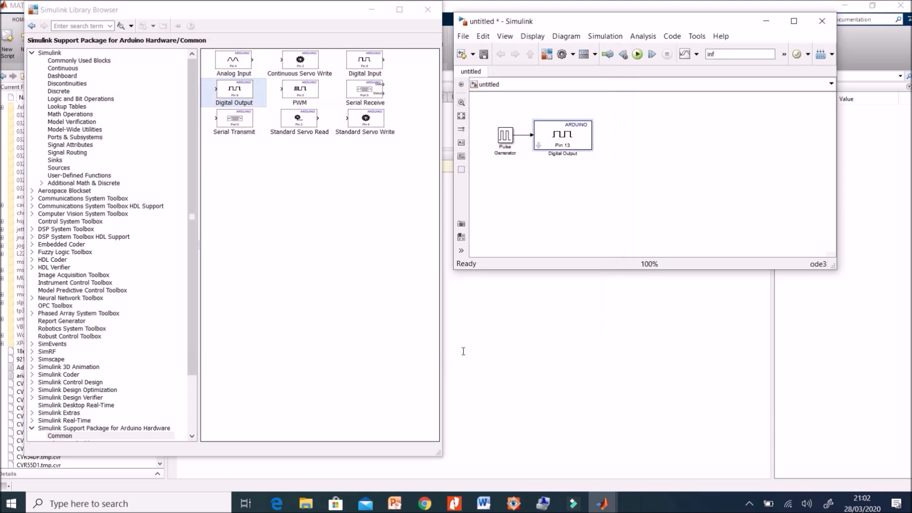
# Step: Build and deploy the pulse model to the Arduino Uno, and run its simulation
pyautogui.click(659, 178)
pyautogui.click(820, 55)
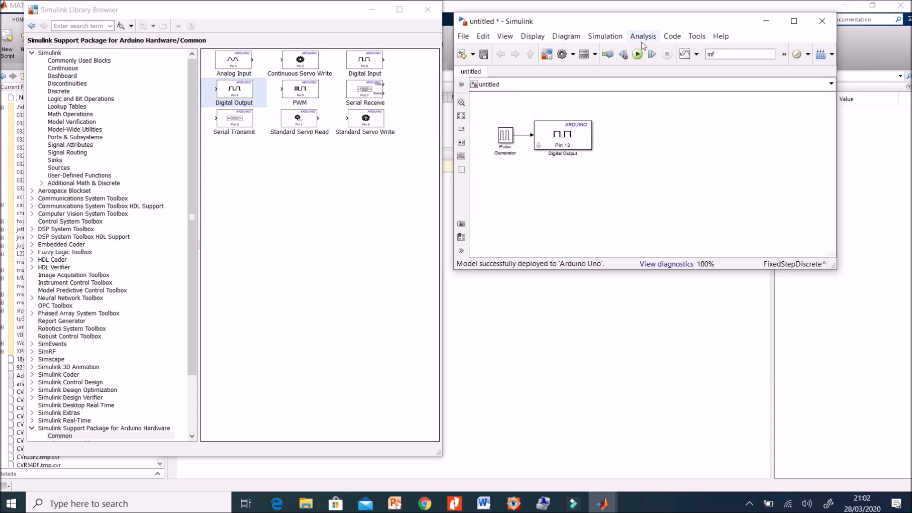
pyautogui.click(637, 54)
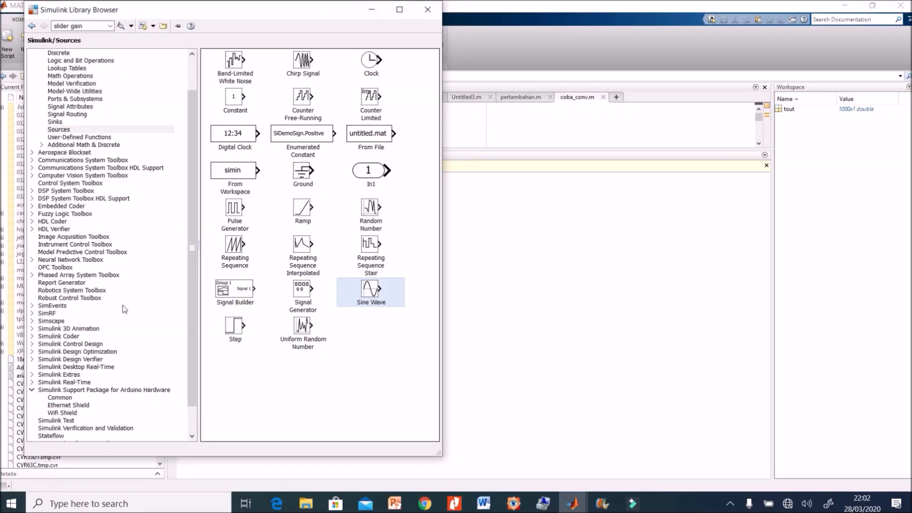
# Step: Create a new blank model and add a Sine Wave source with a Scope beside it
pyautogui.click(141, 25)
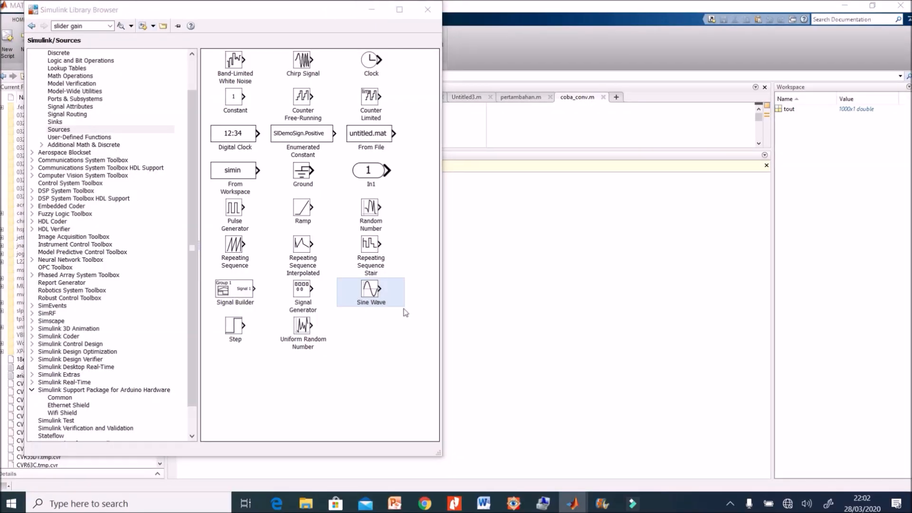
pyautogui.moveTo(258, 36); pyautogui.dragTo(666, 20)
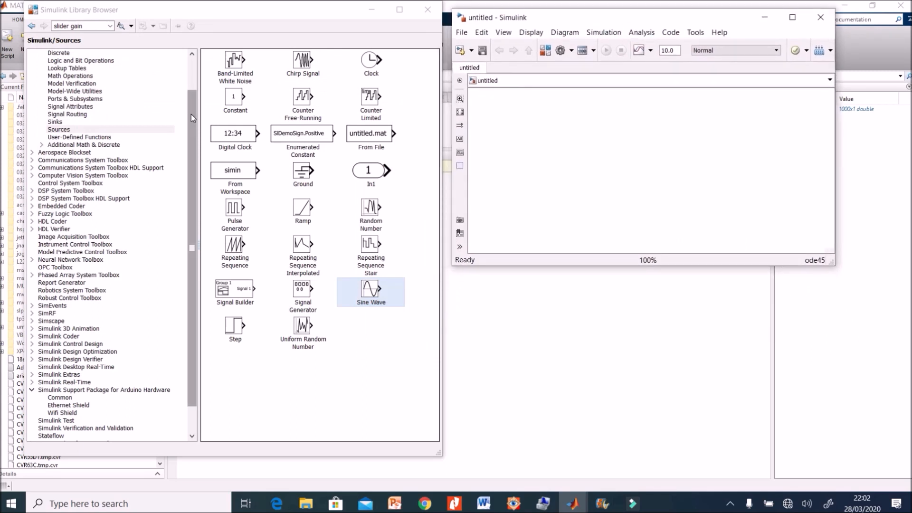
pyautogui.moveTo(191, 114); pyautogui.dragTo(192, 79)
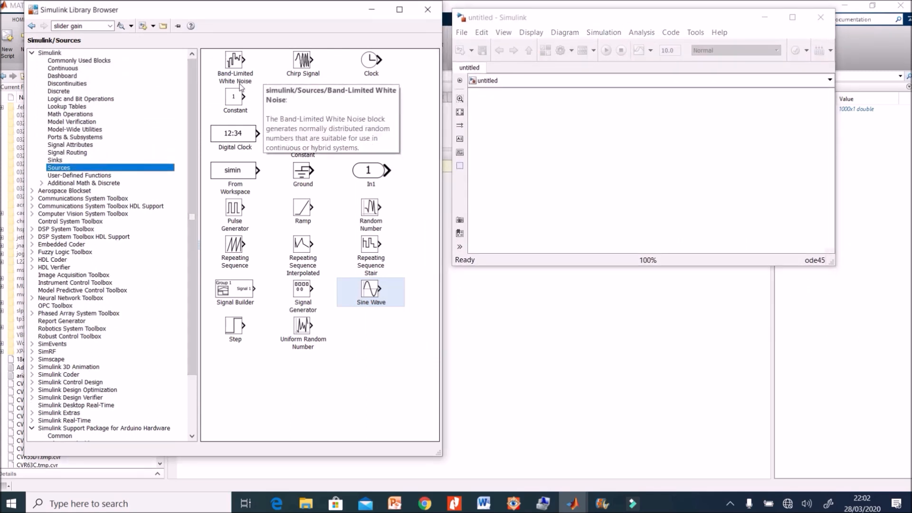
pyautogui.moveTo(378, 311); pyautogui.dragTo(507, 127)
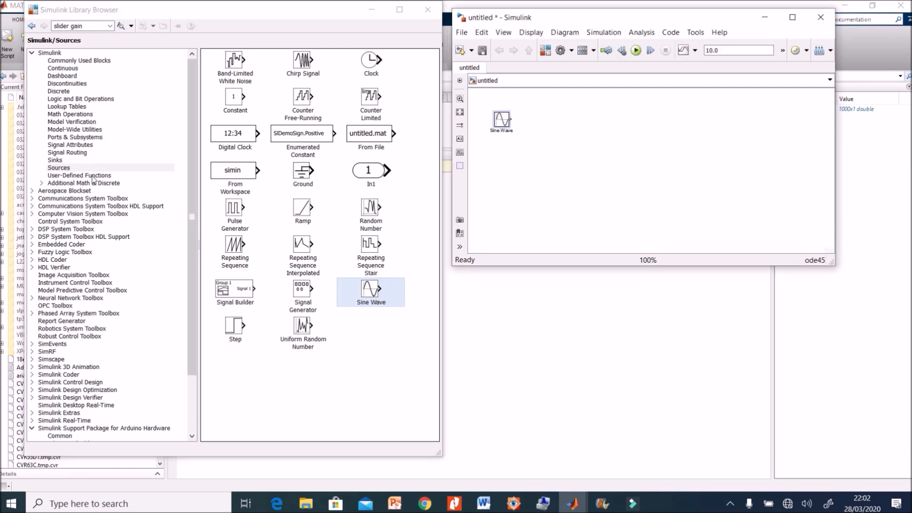
pyautogui.click(73, 161)
pyautogui.moveTo(401, 74); pyautogui.dragTo(548, 119)
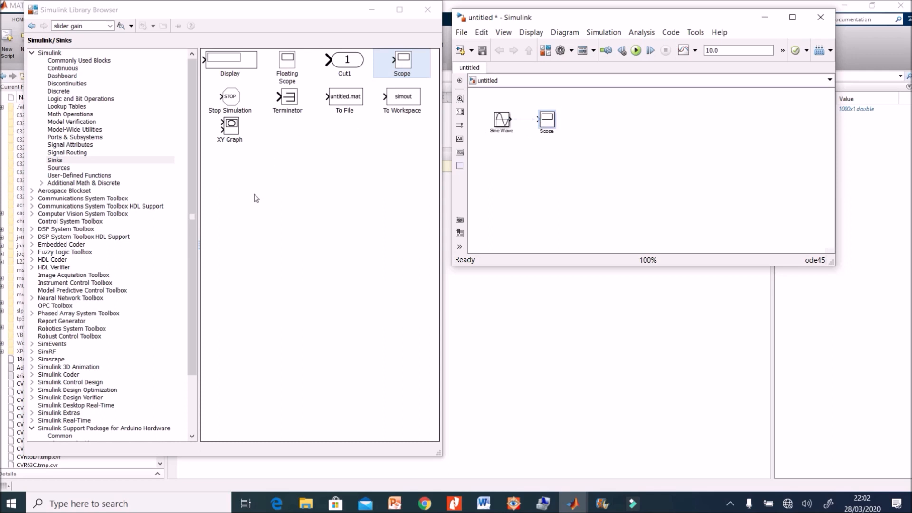
# Step: Add an Arduino PWM block below the Scope and wire the Sine Wave output to both the PWM and Scope inputs
pyautogui.moveTo(189, 256); pyautogui.dragTo(189, 311)
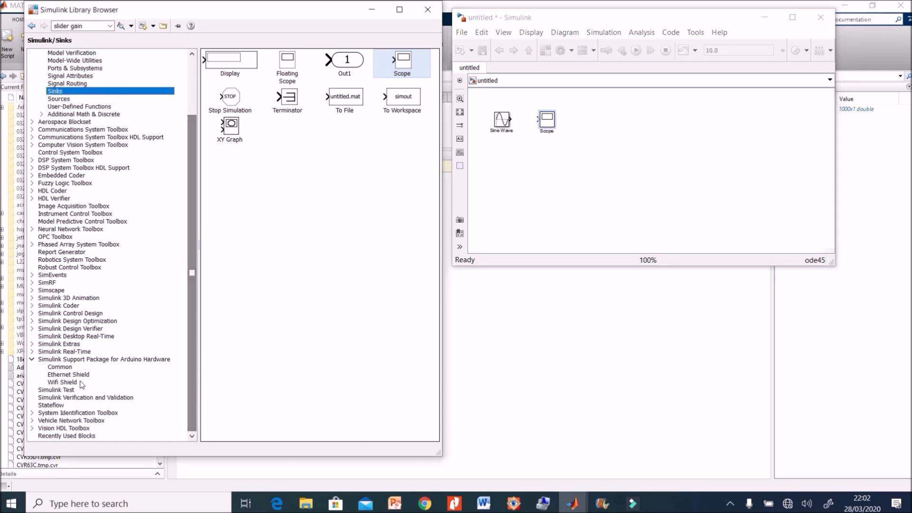
pyautogui.click(58, 367)
pyautogui.moveTo(298, 90); pyautogui.dragTo(571, 176)
pyautogui.click(584, 205)
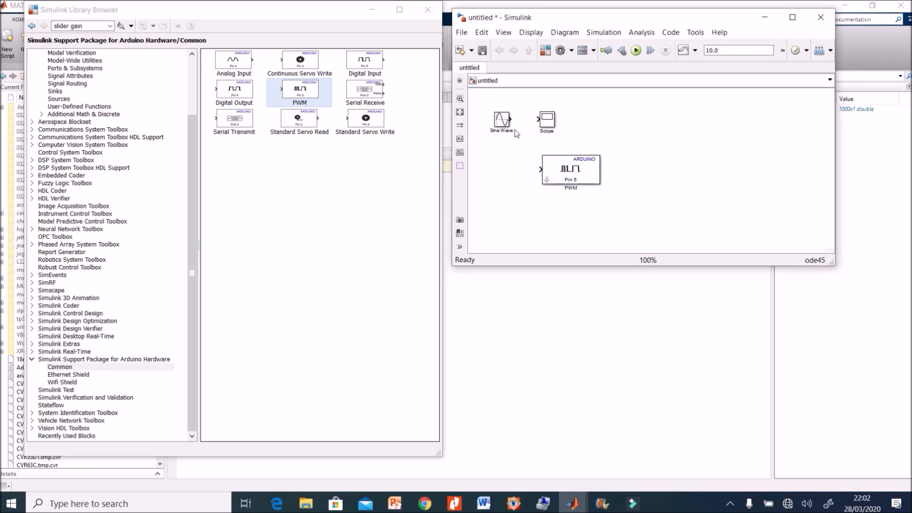
pyautogui.moveTo(511, 118); pyautogui.dragTo(540, 174)
pyautogui.moveTo(536, 116); pyautogui.dragTo(526, 117)
# Step: Set the Sine Wave block's amplitude and bias both to 255/2
pyautogui.doubleClick(502, 119)
pyautogui.doubleClick(546, 238)
pyautogui.write('255/2')
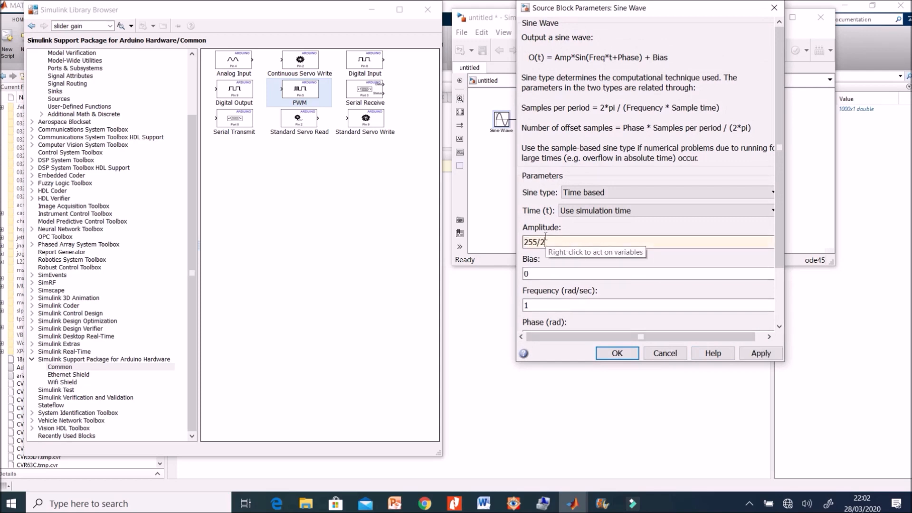
pyautogui.doubleClick(543, 273)
pyautogui.write('255/2')
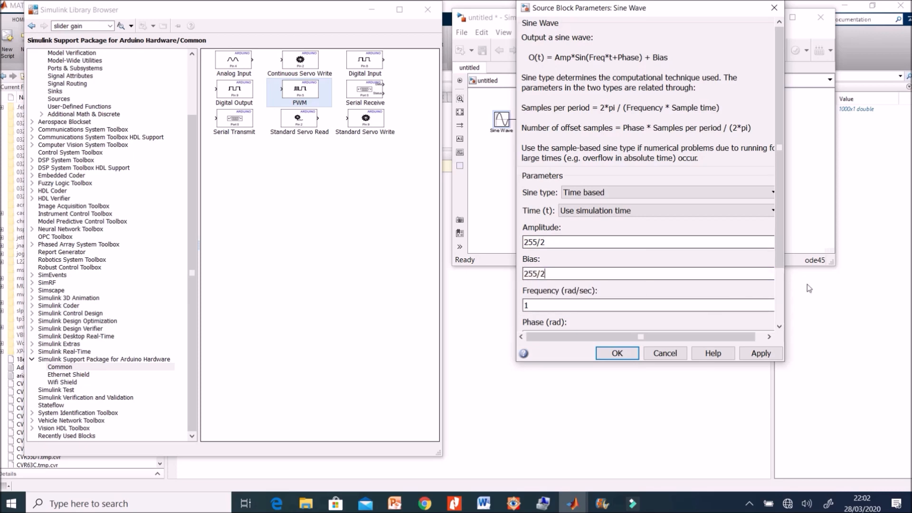
# Step: Set the Sine Wave block's frequency to 10 rad/sec and finish its remaining parameters
pyautogui.doubleClick(608, 308)
pyautogui.write('1')
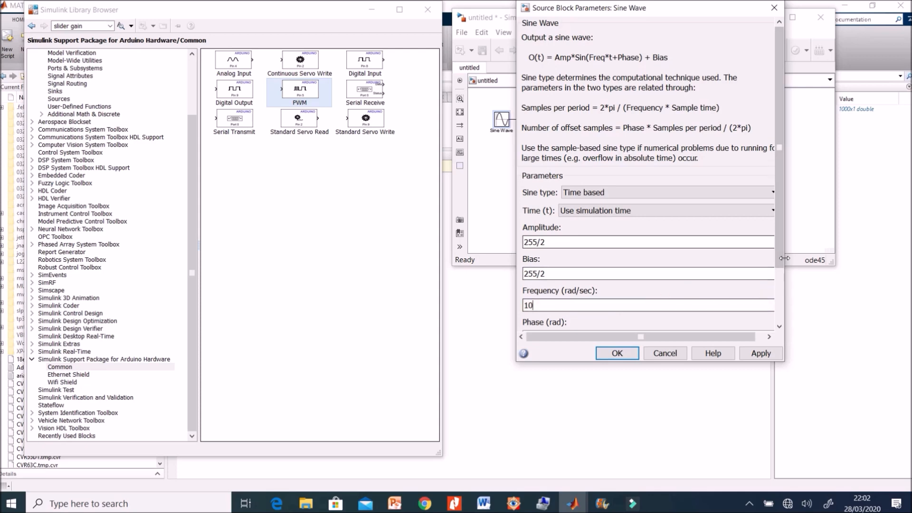
pyautogui.moveTo(779, 266); pyautogui.dragTo(802, 323)
pyautogui.doubleClick(549, 300)
pyautogui.write('0')
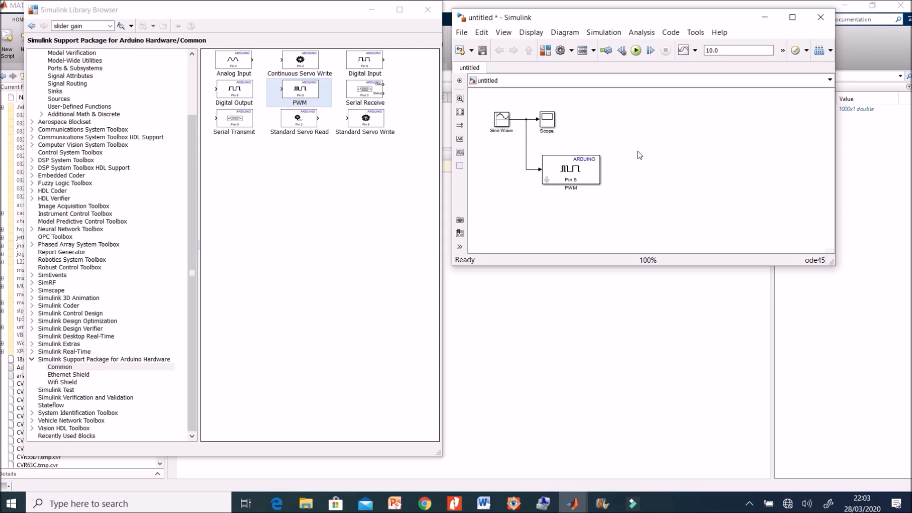
# Step: Check the pin number assigned to the PWM block without changing it
pyautogui.doubleClick(570, 169)
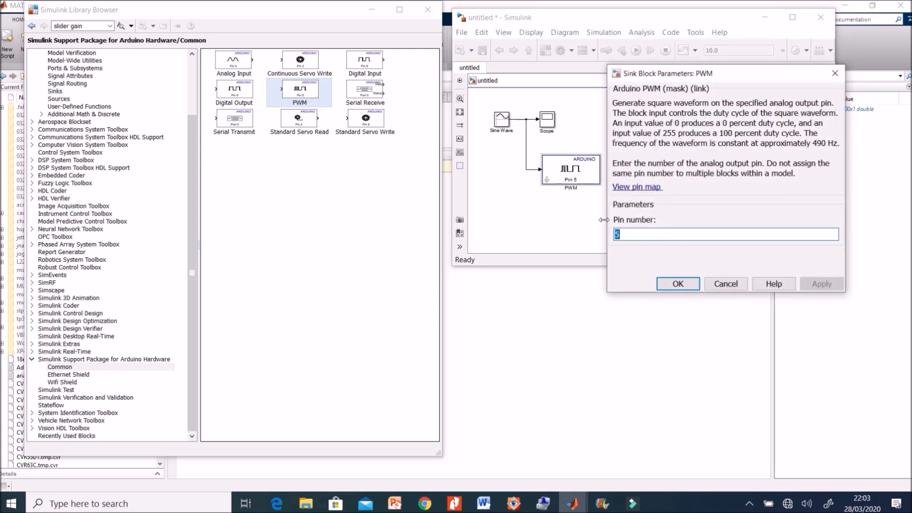
pyautogui.click(732, 286)
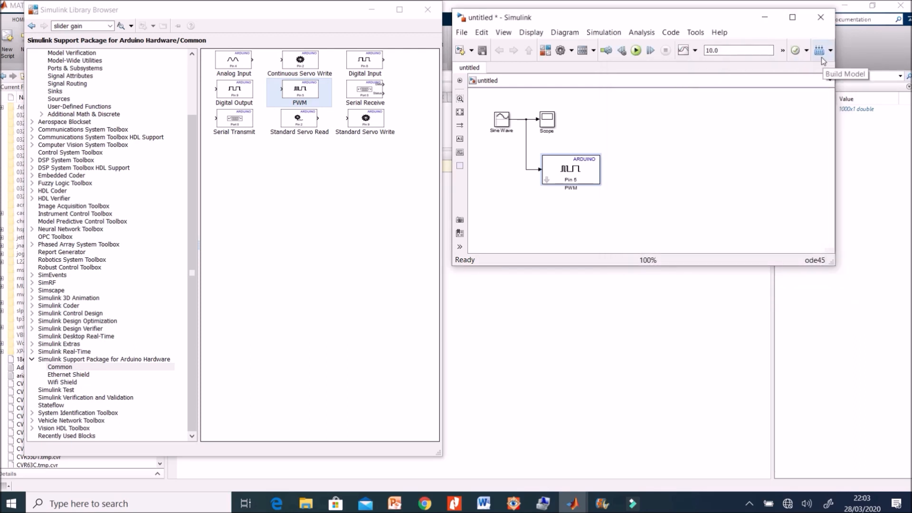
# Step: Prepare the sine wave model to run on target hardware with Arduino Uno as the target
pyautogui.click(695, 32)
pyautogui.moveTo(759, 106)
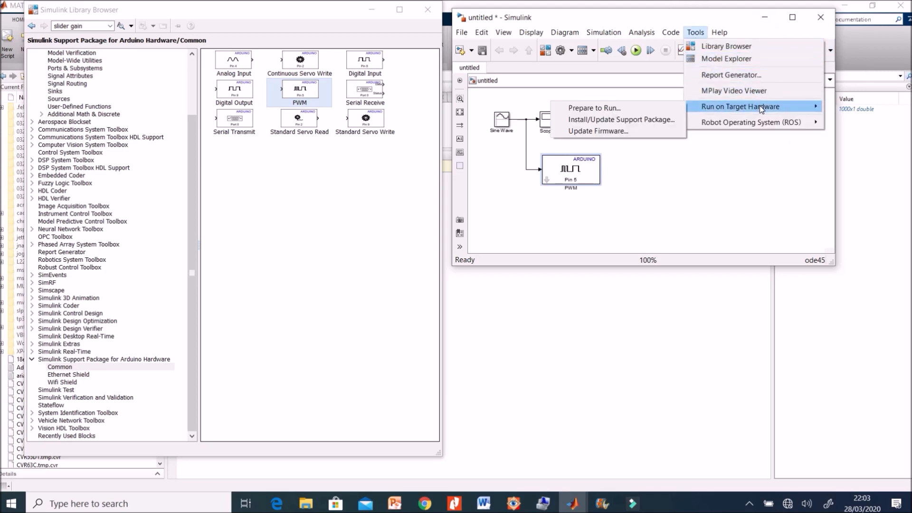
pyautogui.click(669, 107)
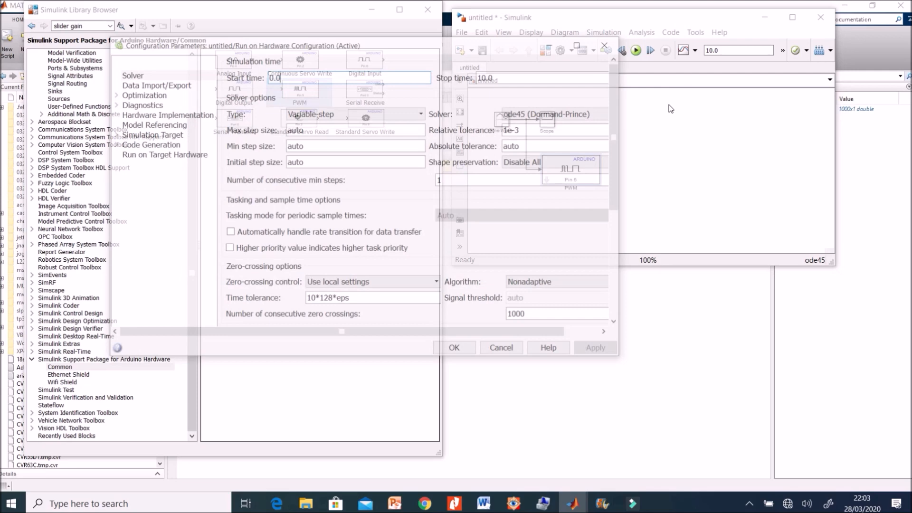
pyautogui.click(423, 140)
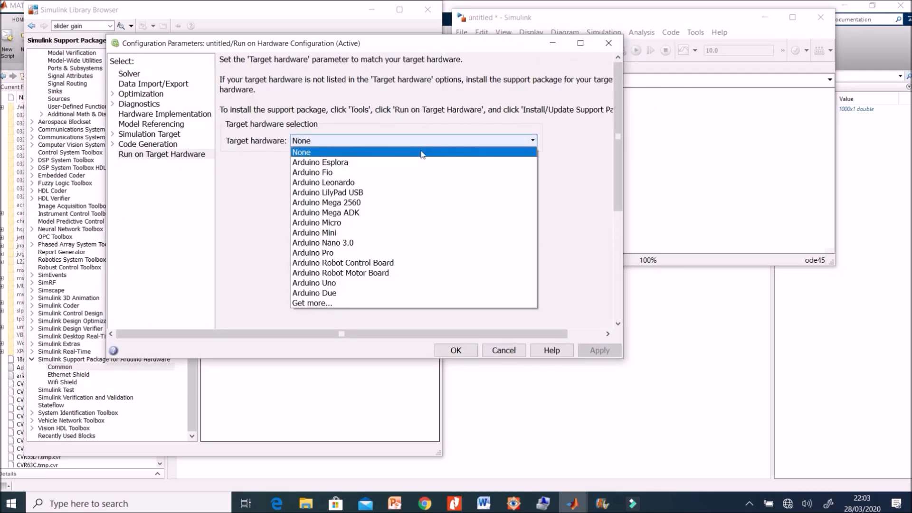
pyautogui.click(396, 284)
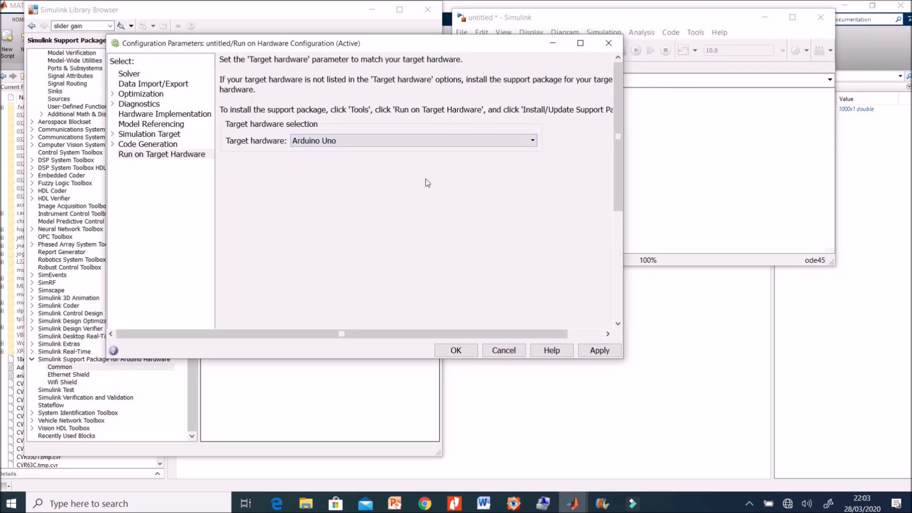
# Step: Set the host COM port selection to Manually with COM port number 4
pyautogui.moveTo(617, 113)
pyautogui.mouseDown()
pyautogui.moveTo(621, 122)
pyautogui.moveTo(619, 107)
pyautogui.mouseUp()
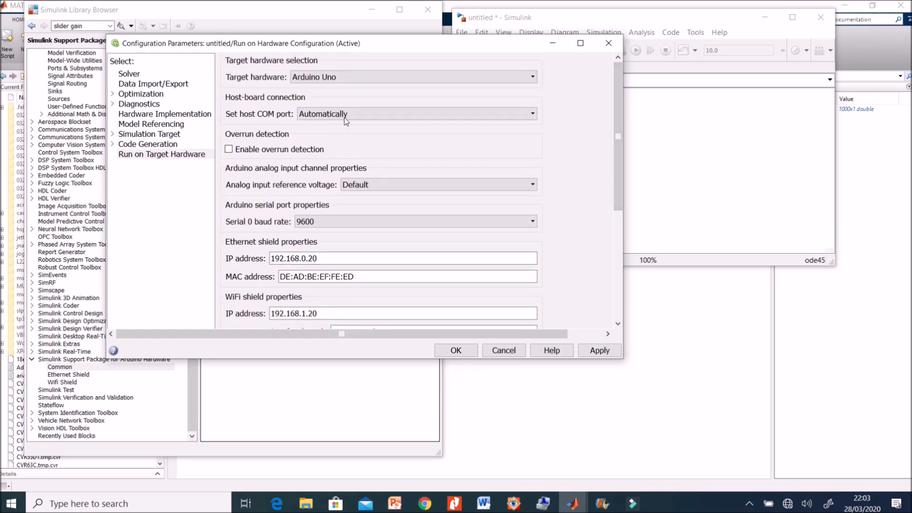
pyautogui.click(396, 114)
pyautogui.click(397, 137)
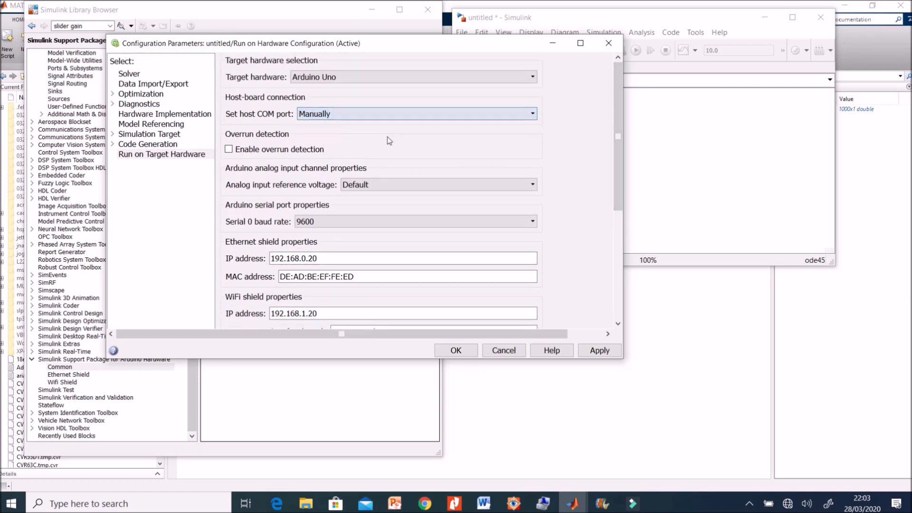
pyautogui.doubleClick(317, 135)
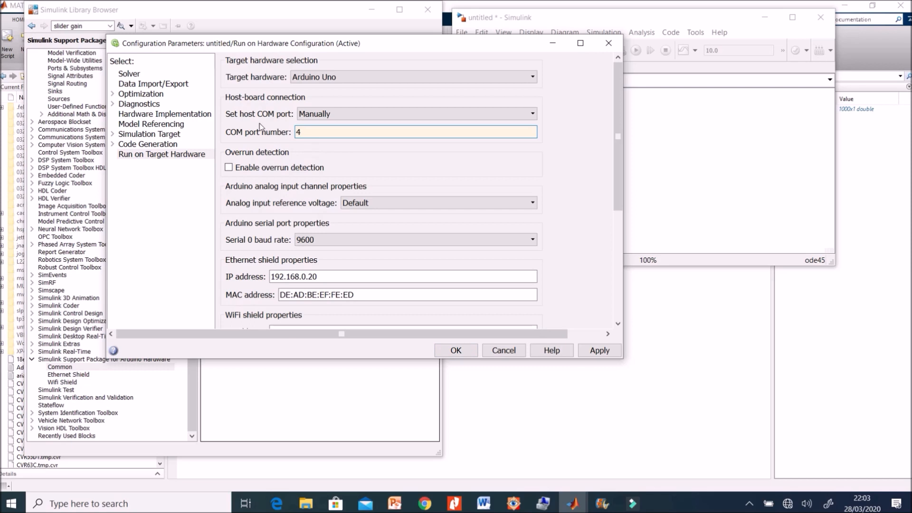
# Step: Set the solver's stop time to inf and its fixed-step size to 0.05, and accept the configuration
pyautogui.click(132, 74)
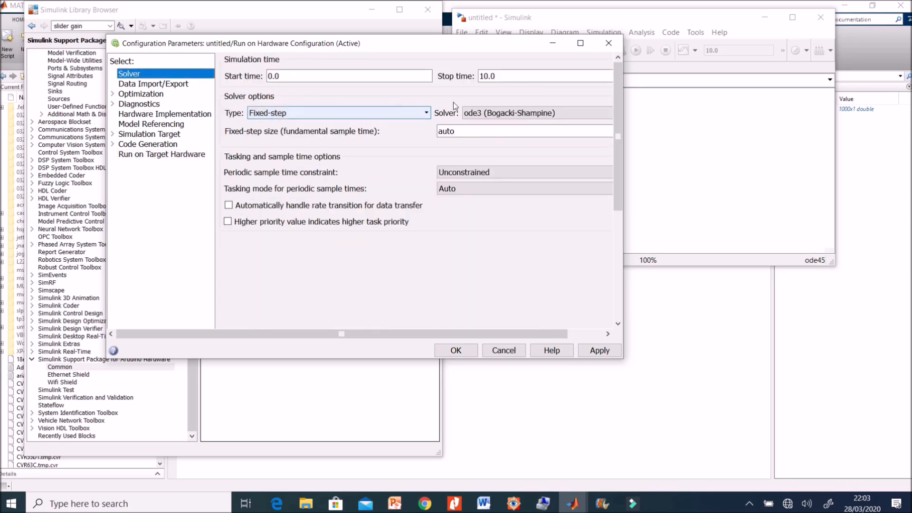
pyautogui.doubleClick(501, 75)
pyautogui.write('inf')
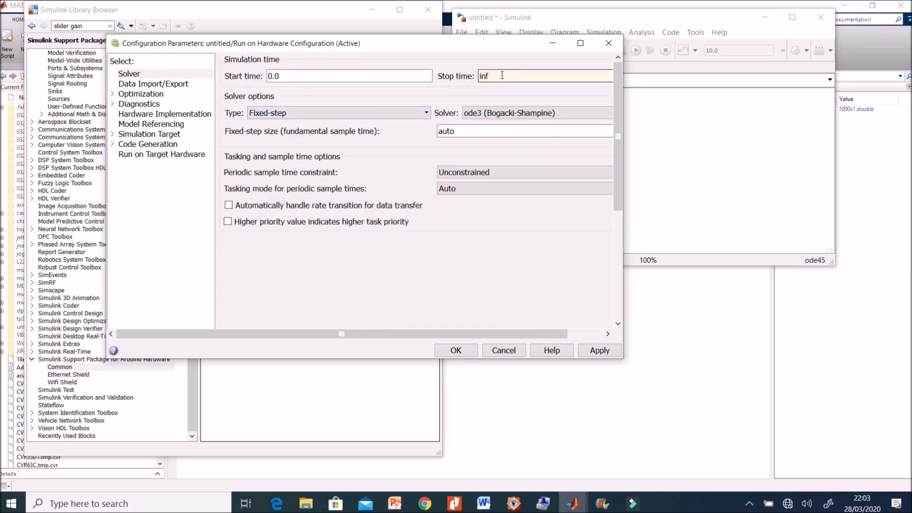
pyautogui.doubleClick(501, 127)
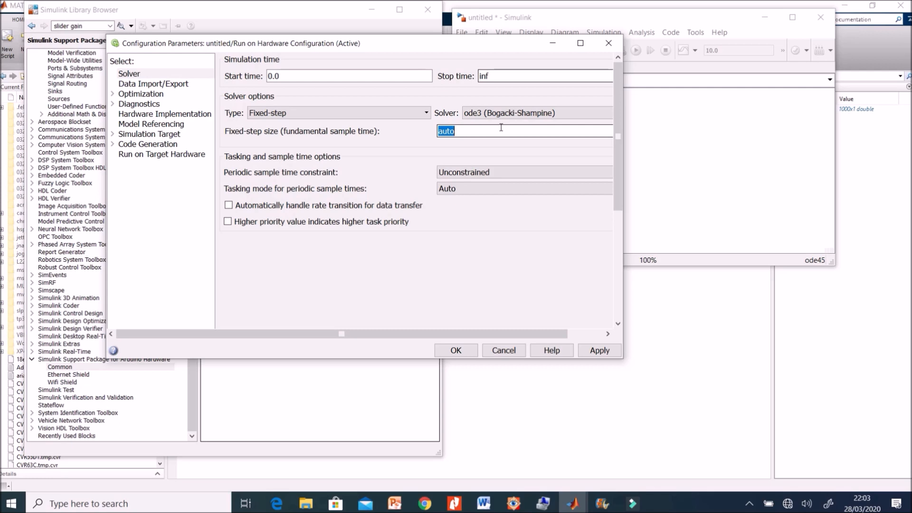
pyautogui.write('0.05')
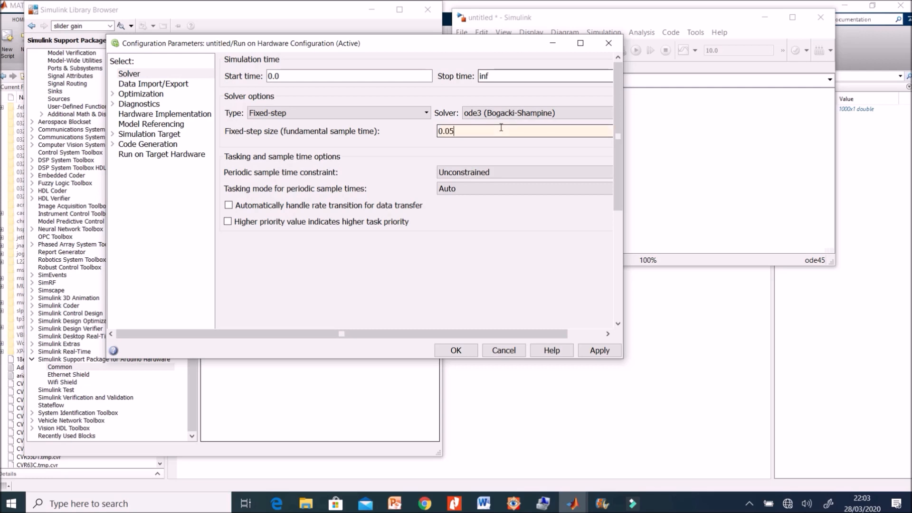
pyautogui.click(469, 349)
pyautogui.click(667, 191)
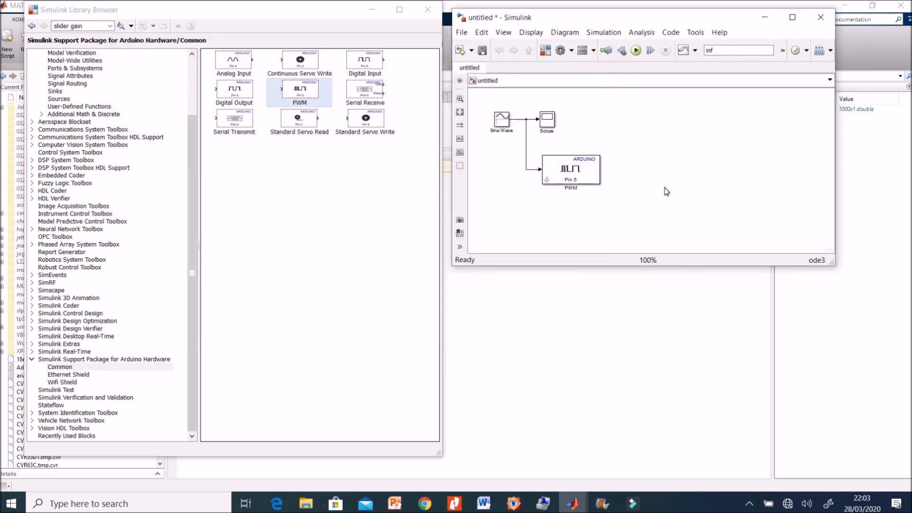
# Step: Deploy the PWM model to the Arduino Uno, and run the simulation with the Scope's plot open
pyautogui.click(819, 51)
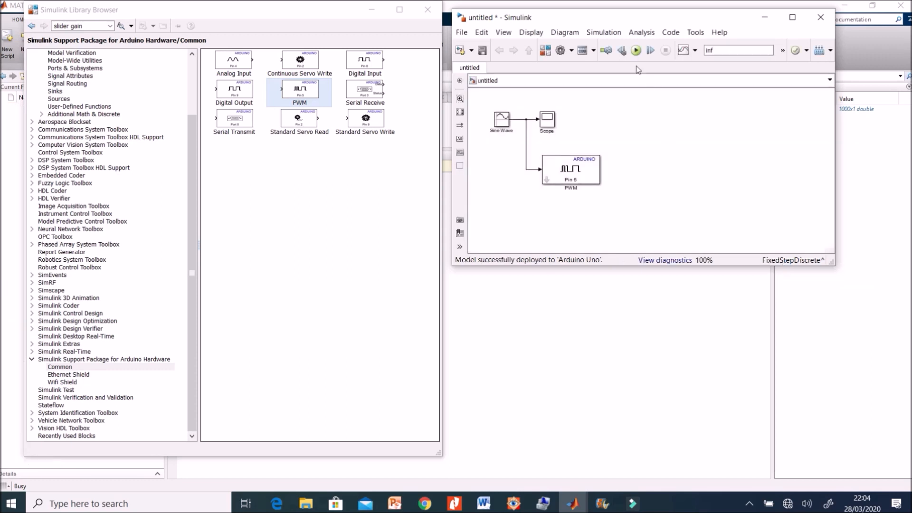
pyautogui.click(636, 50)
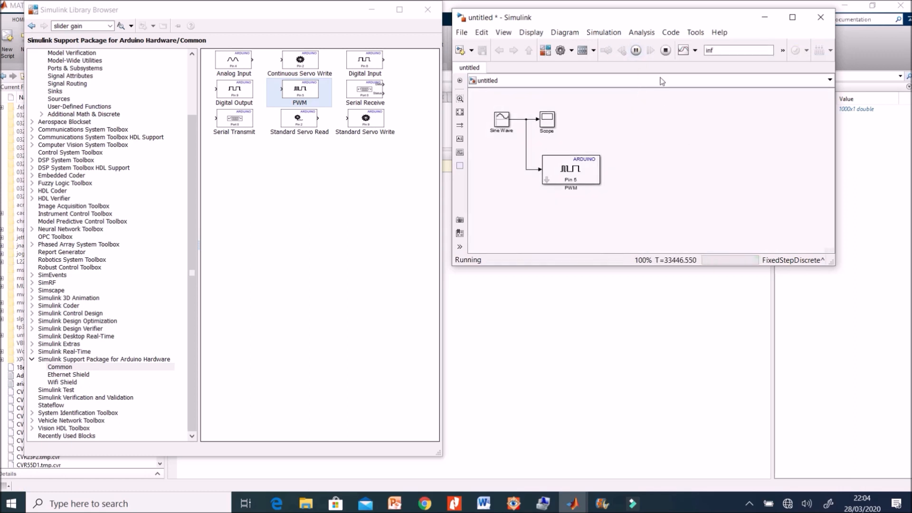
pyautogui.doubleClick(550, 118)
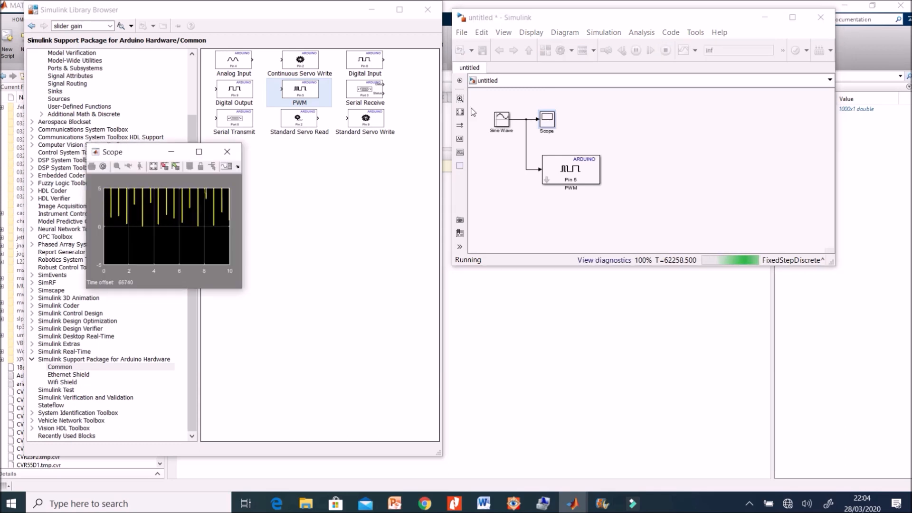
pyautogui.moveTo(150, 157); pyautogui.dragTo(268, 207)
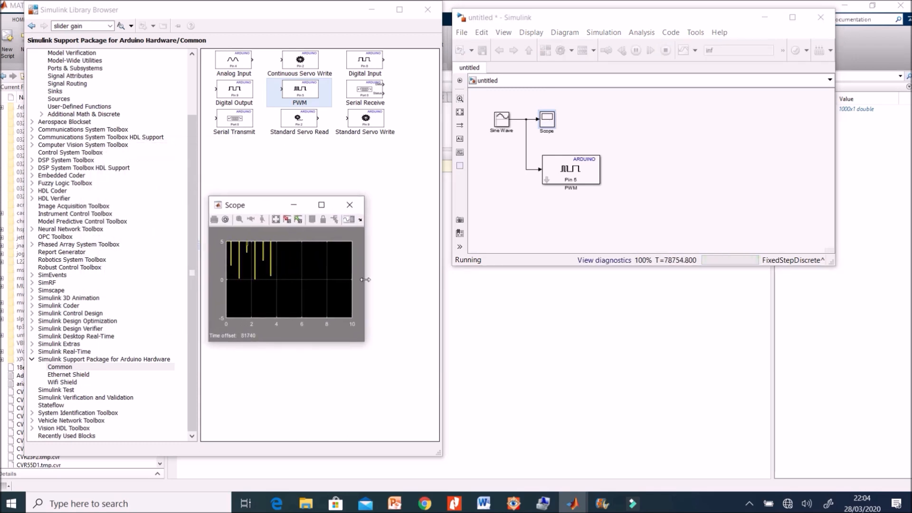
# Step: Examine the running sine wave on the Scope at full-screen size, restore the plot's size, and stop the simulation
pyautogui.click(321, 205)
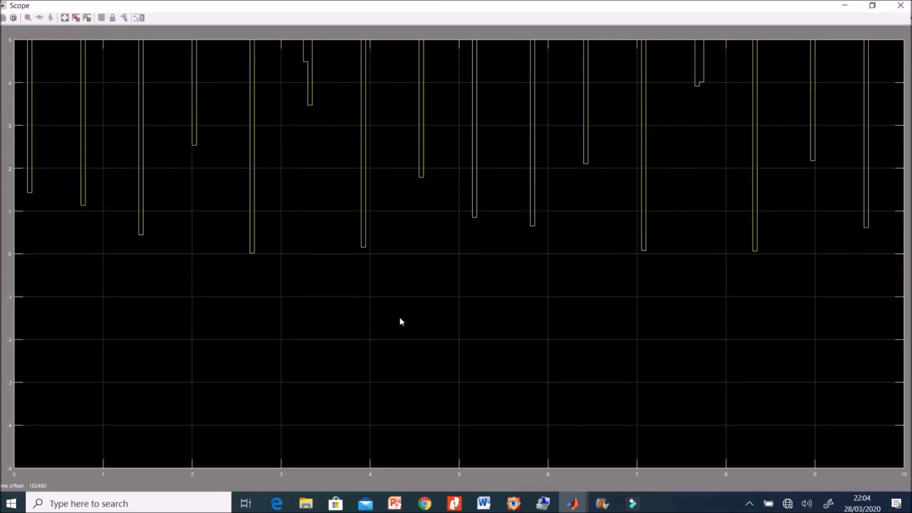
pyautogui.click(872, 5)
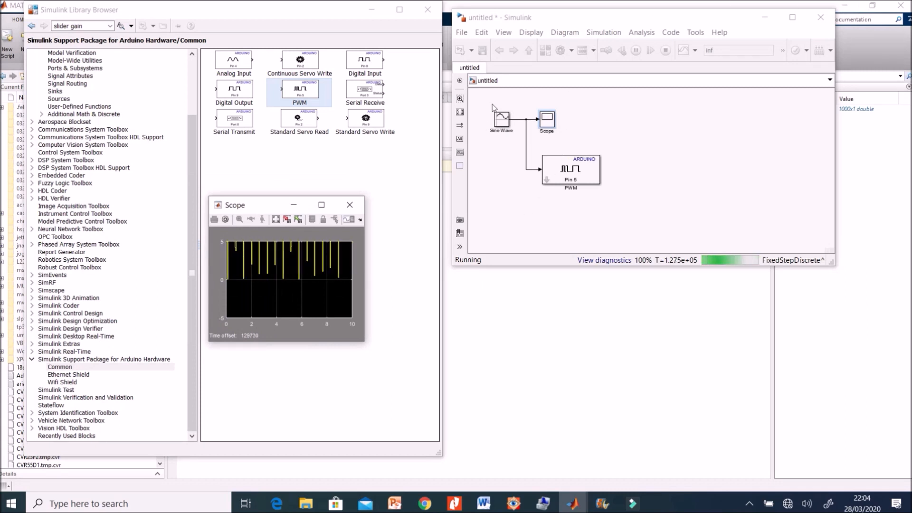
pyautogui.click(650, 131)
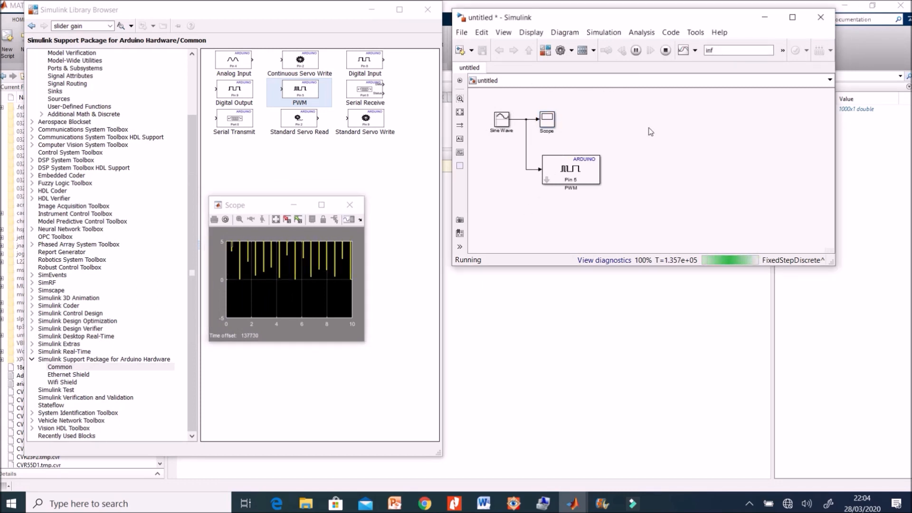
pyautogui.click(665, 49)
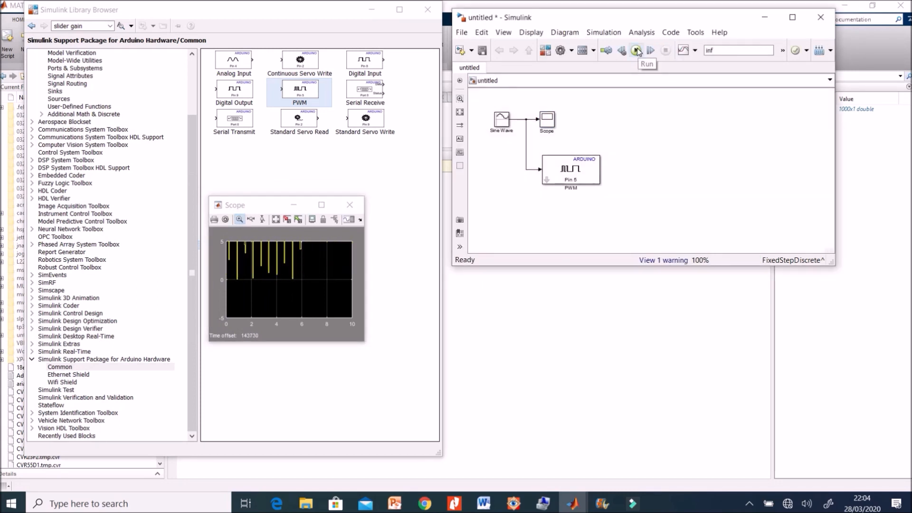
# Step: Widen the Scope plot on both sides to examine the captured waveform, and close the Scope
pyautogui.moveTo(278, 207); pyautogui.dragTo(281, 186)
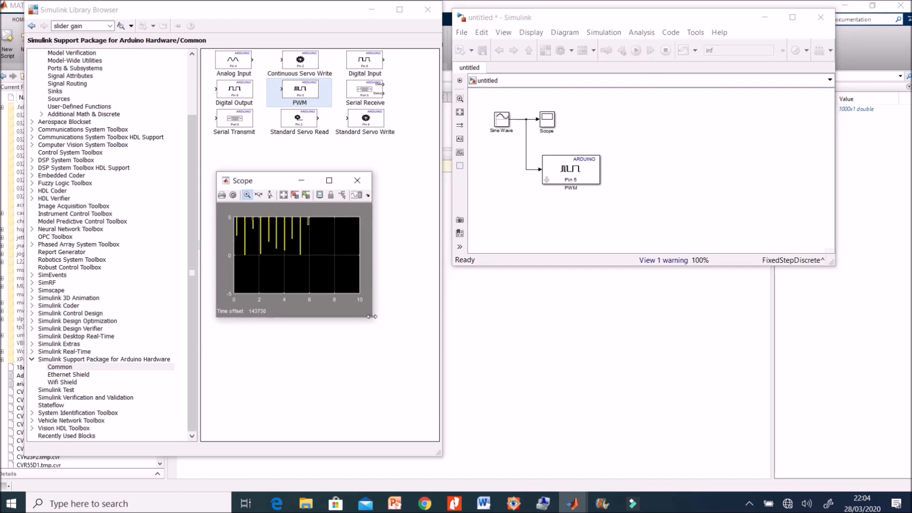
pyautogui.moveTo(373, 317); pyautogui.dragTo(488, 318)
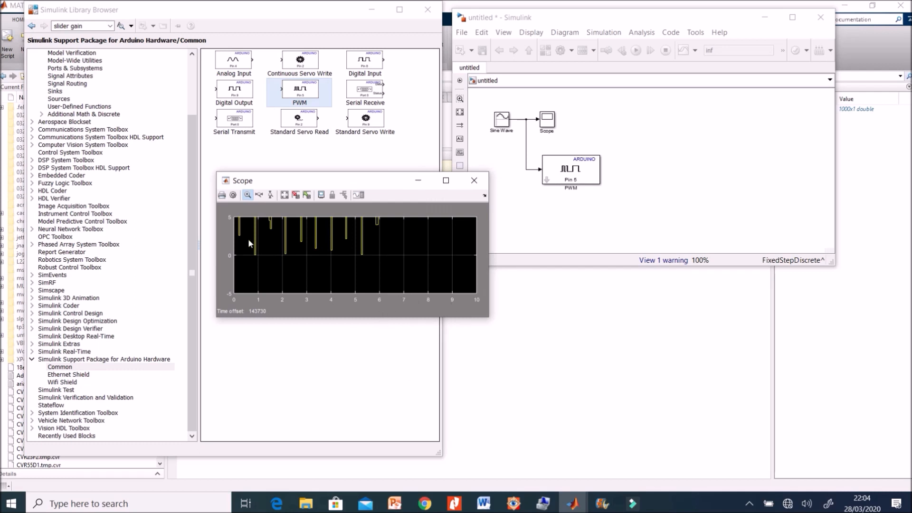
pyautogui.moveTo(213, 309); pyautogui.dragTo(101, 291)
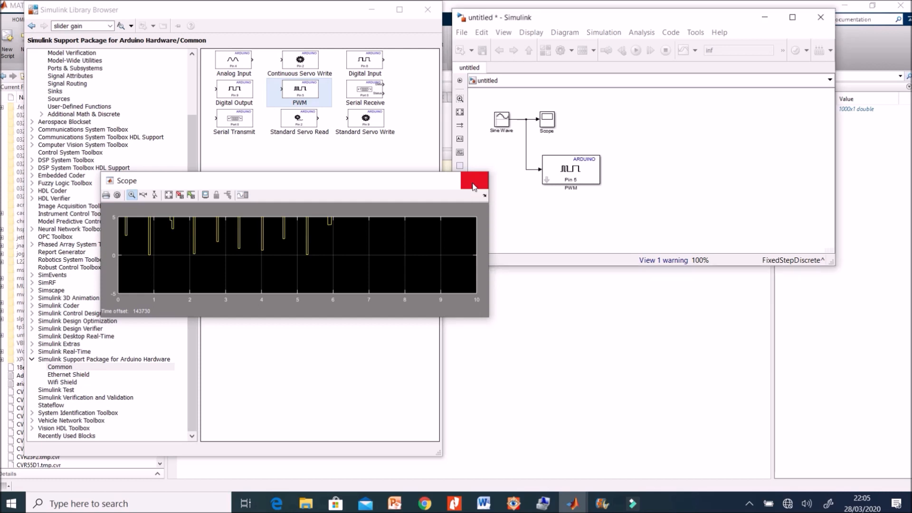
pyautogui.click(474, 181)
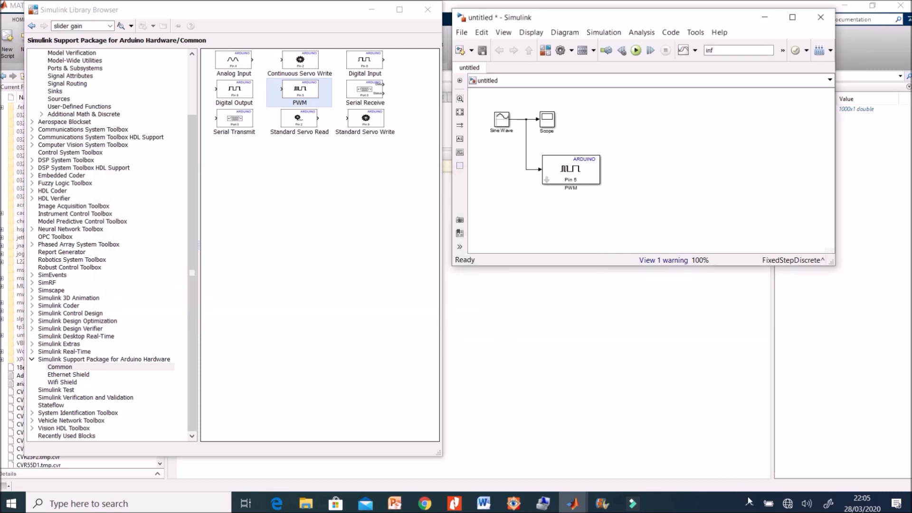